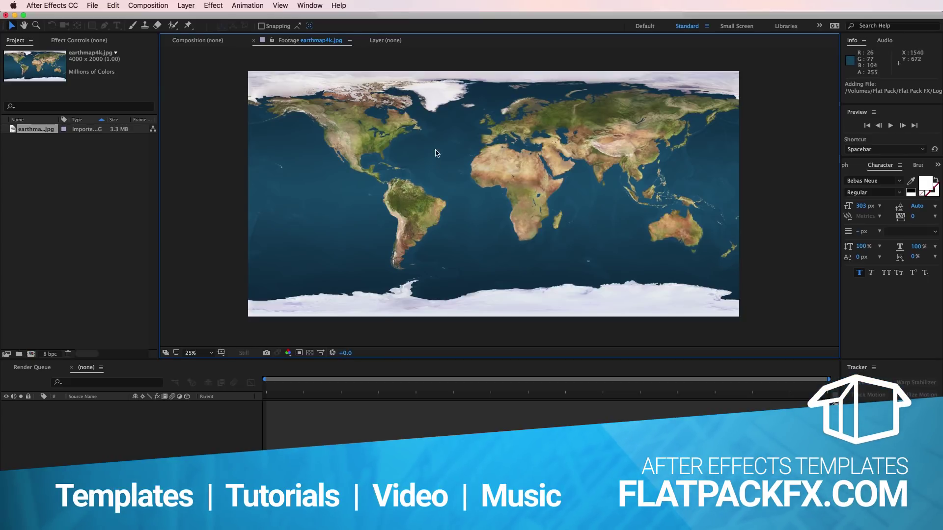
Step: Select the imported earthmap4k.jpg world map in the Project panel
left_click(36, 130)
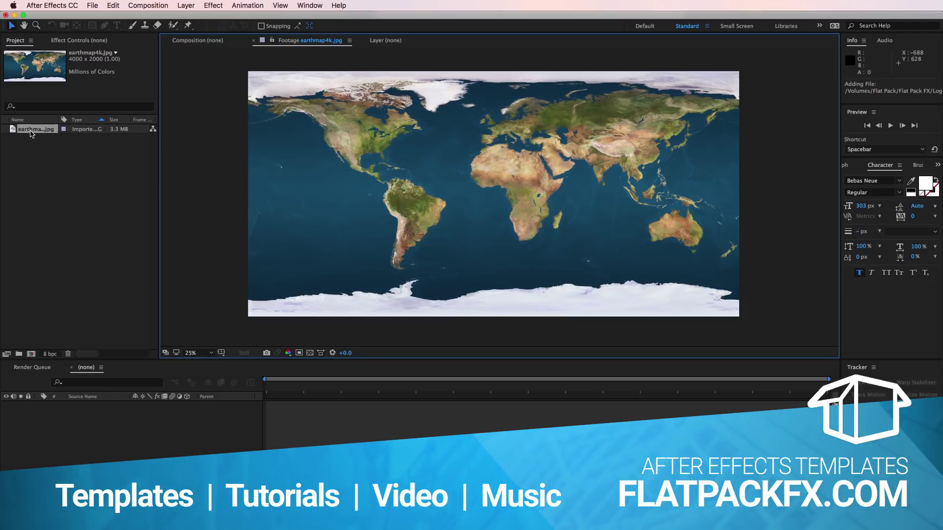
Step: Make a new comp from earthmap4k.jpg, pan the view toward Europe, and select the map layer
right_click(31, 133)
left_click(72, 158)
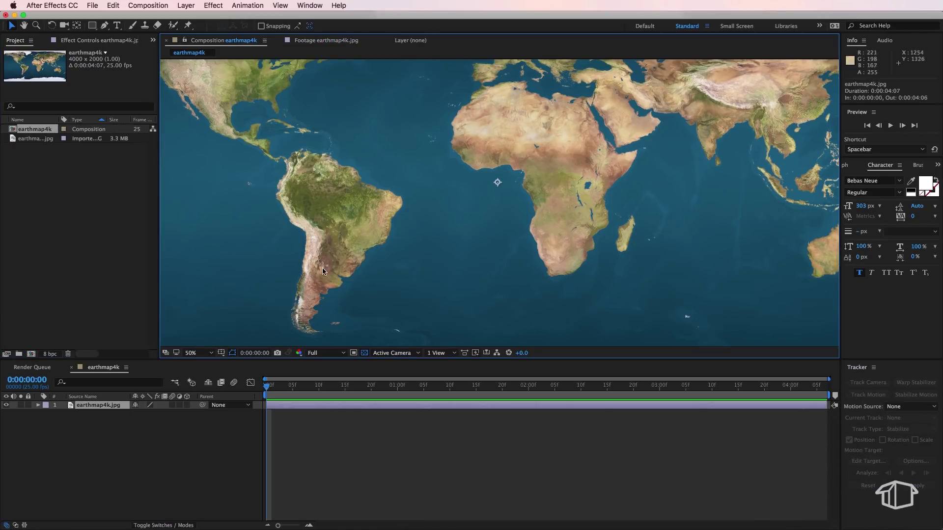
mouse_move(379, 141)
left_mouse_down()
mouse_move(243, 254)
mouse_move(232, 226)
mouse_move(301, 183)
left_mouse_up()
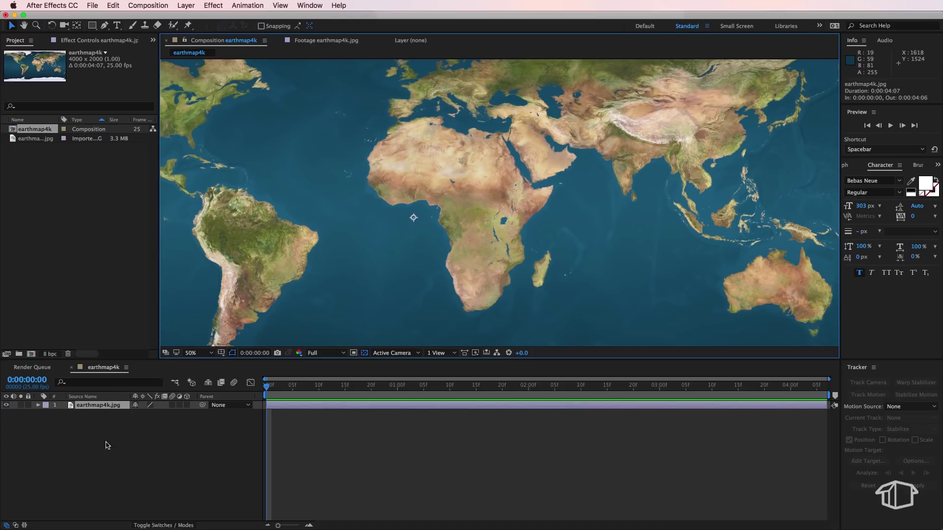
left_click(89, 456)
left_click(95, 408)
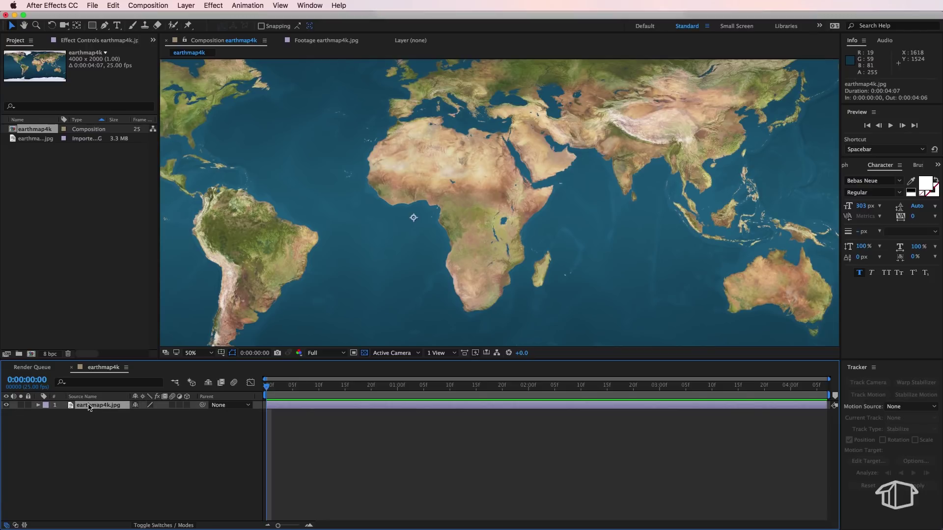
Step: Duplicate the map layer and apply Color Key to the top copy
left_click(115, 4)
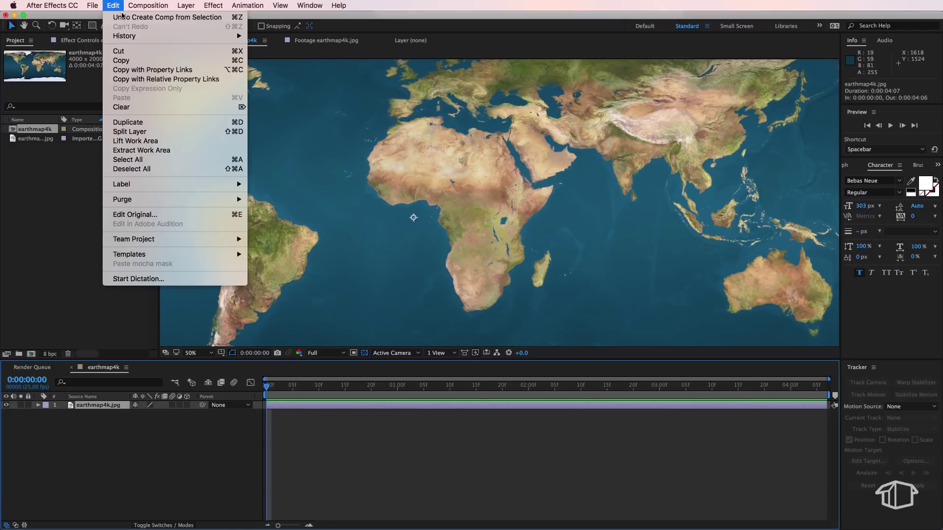
left_click(129, 122)
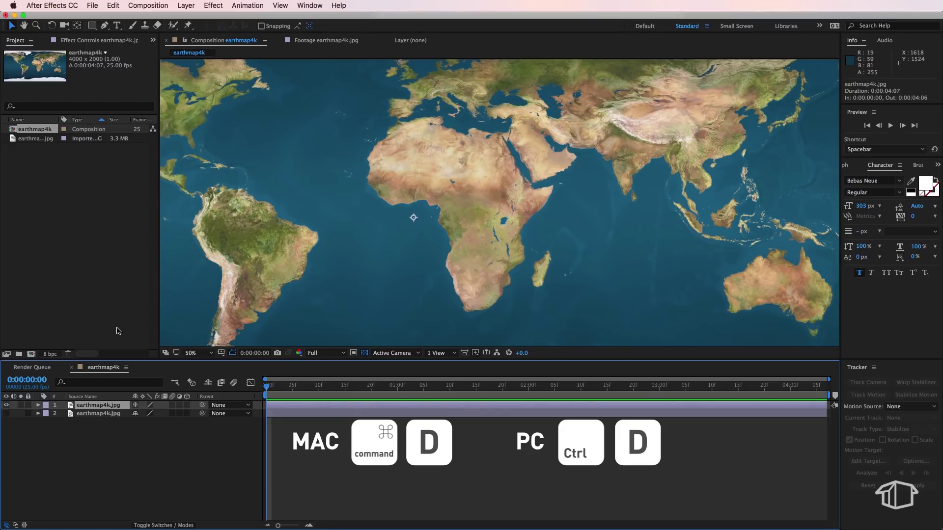
left_click(219, 4)
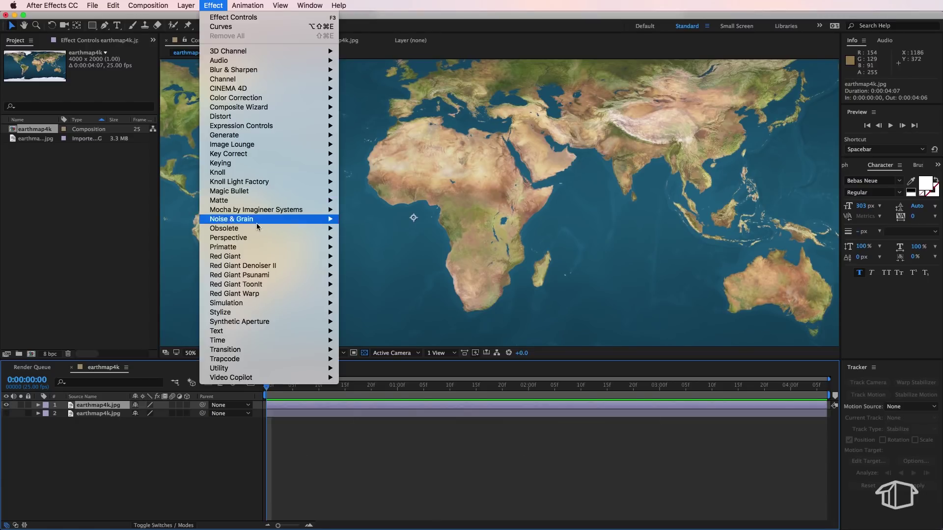
mouse_move(255, 227)
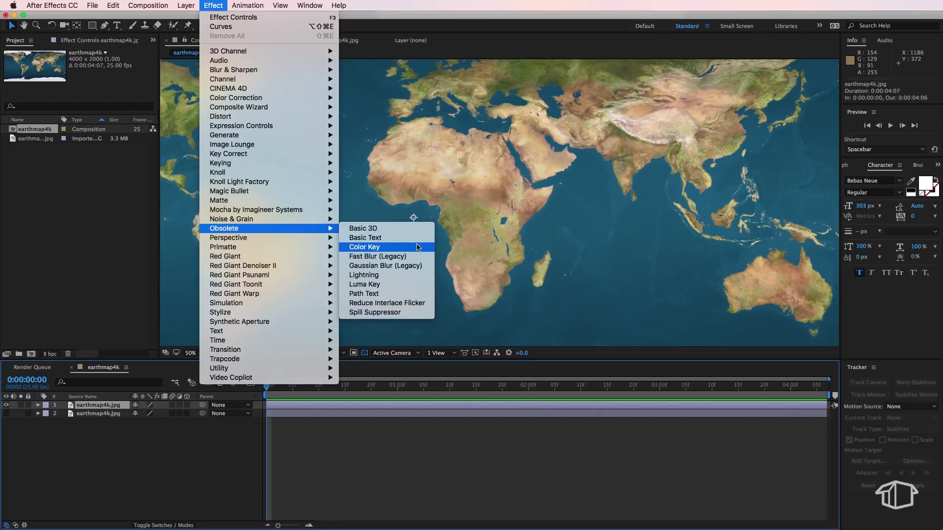
left_click(386, 249)
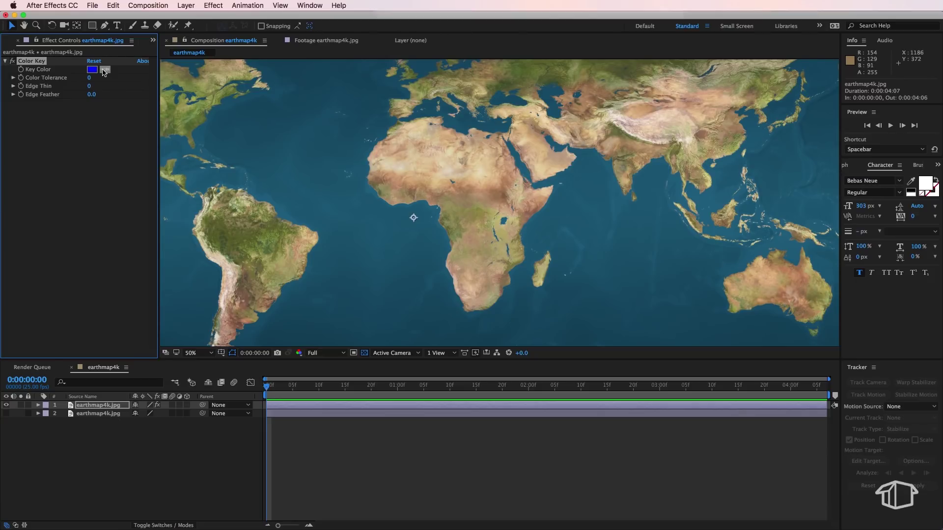
Step: Key out the ocean blue with Color Tolerance 47 and Edge Feather 1.4
left_click(105, 70)
left_click(321, 133)
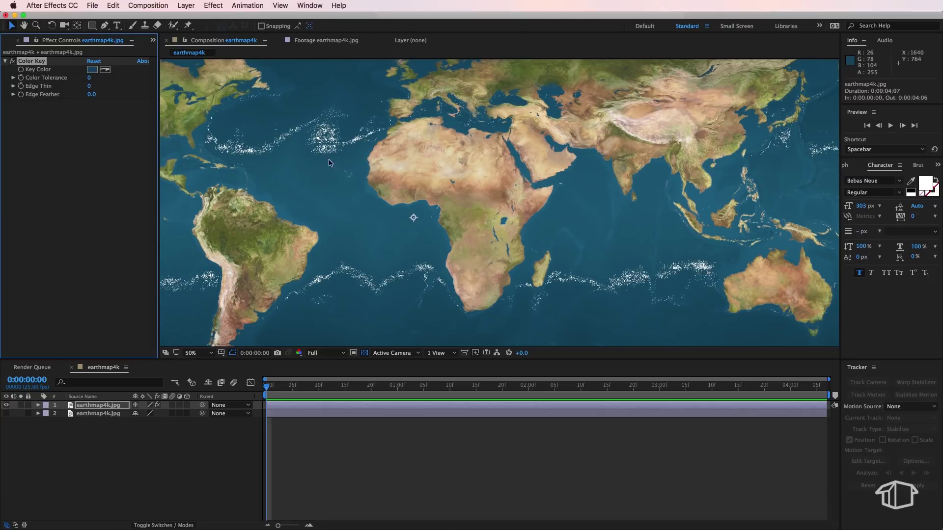
left_click_drag(88, 79, 120, 80)
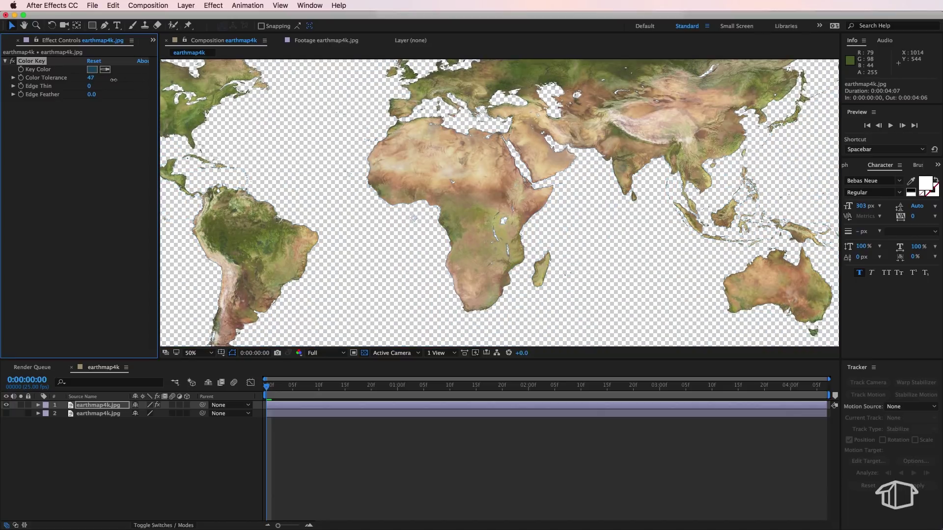
left_click_drag(90, 94, 99, 93)
left_click(84, 153)
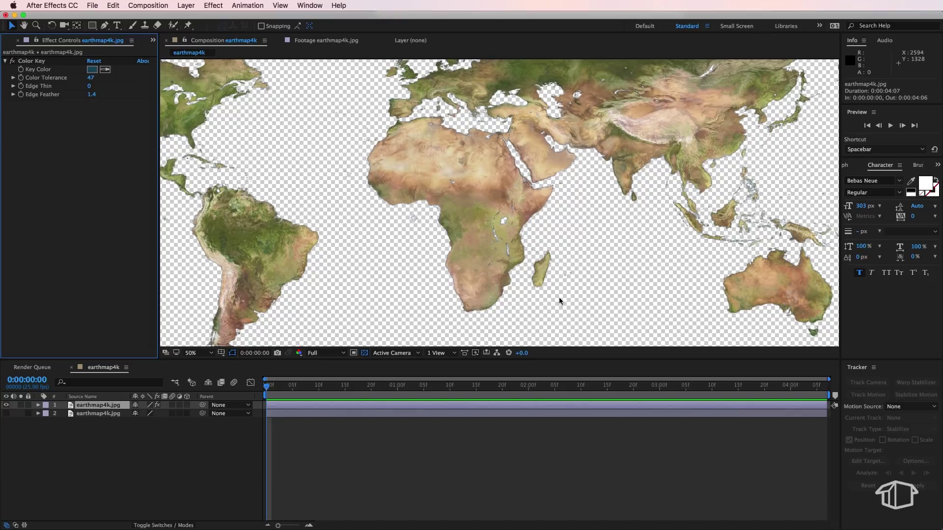
Step: Add a red Fill effect to the keyed continents and lower its opacity
left_click(209, 5)
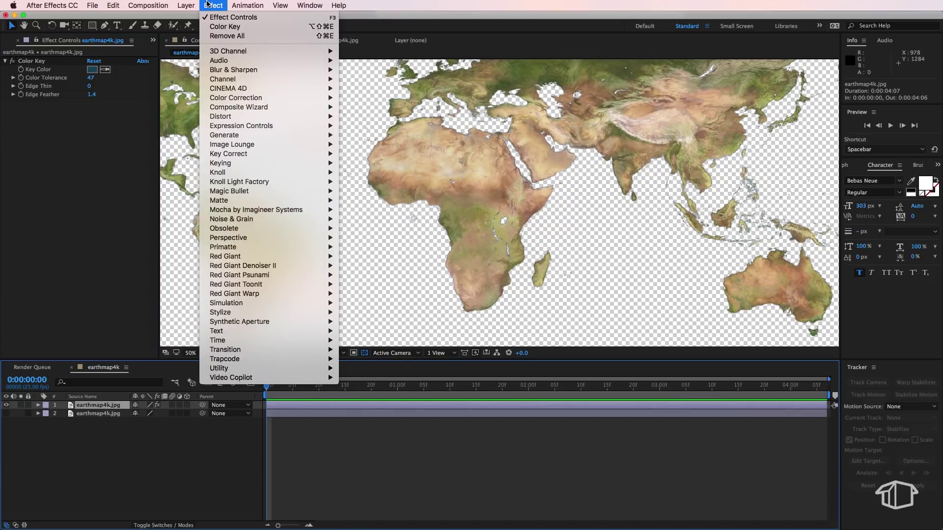
mouse_move(240, 135)
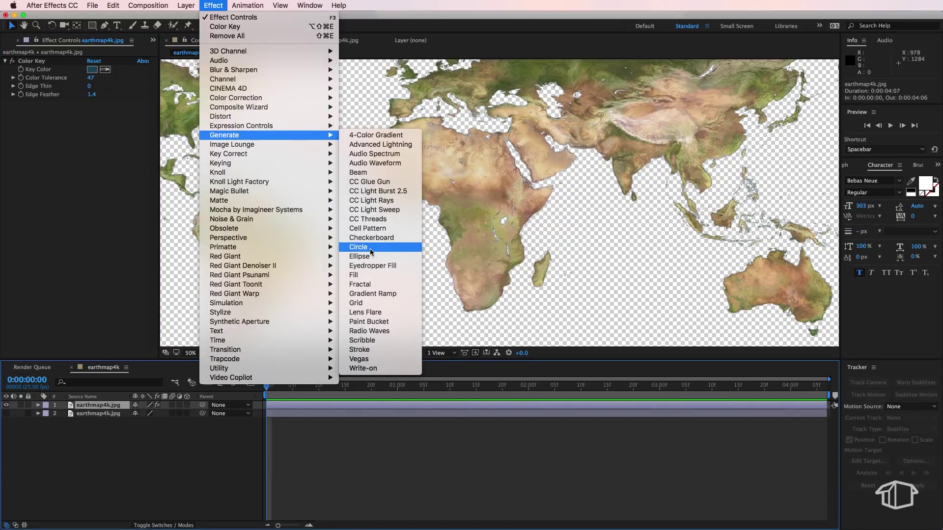
left_click(369, 276)
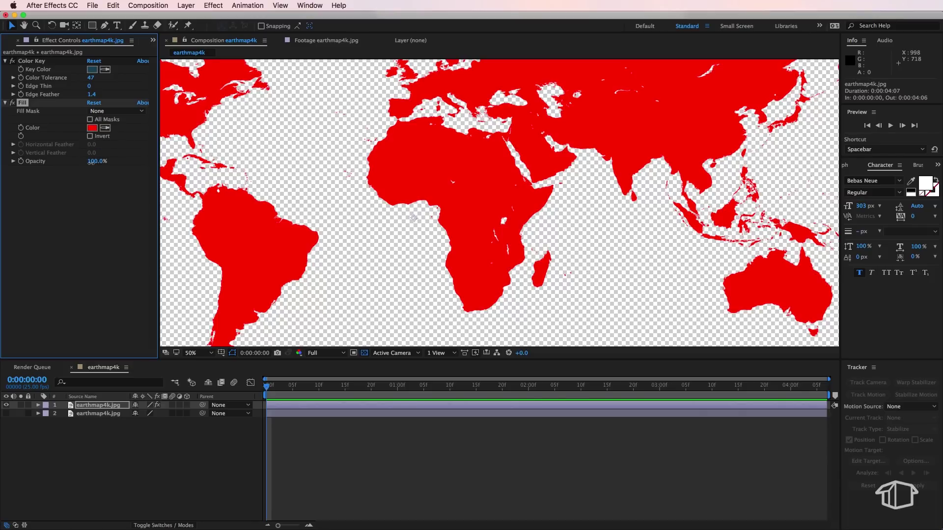
left_click_drag(90, 162, 69, 167)
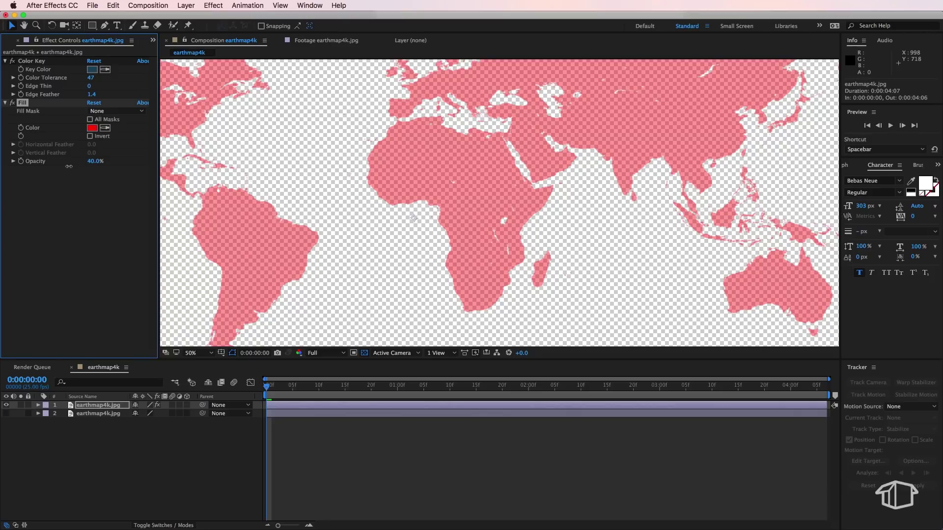
left_click(102, 171)
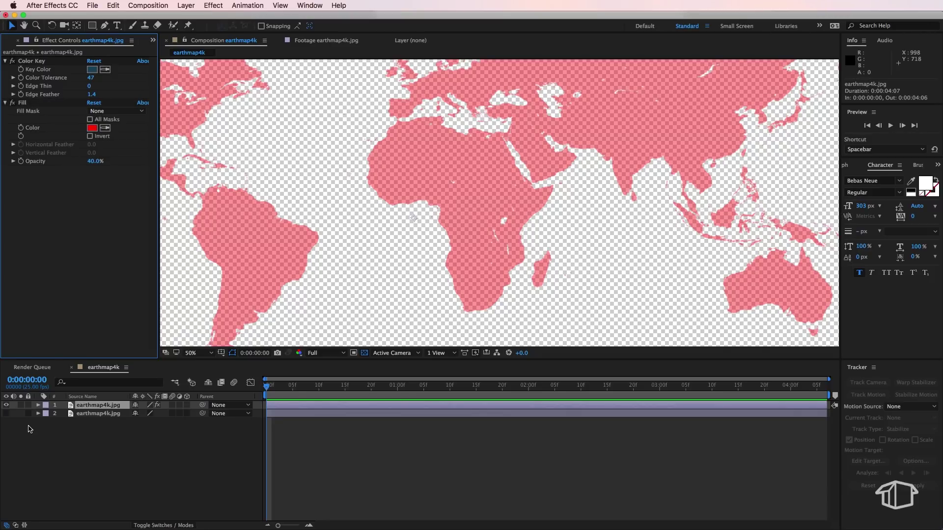
Step: Show the original map layer beneath and set the red Fill opacity to 30%
left_click(7, 414)
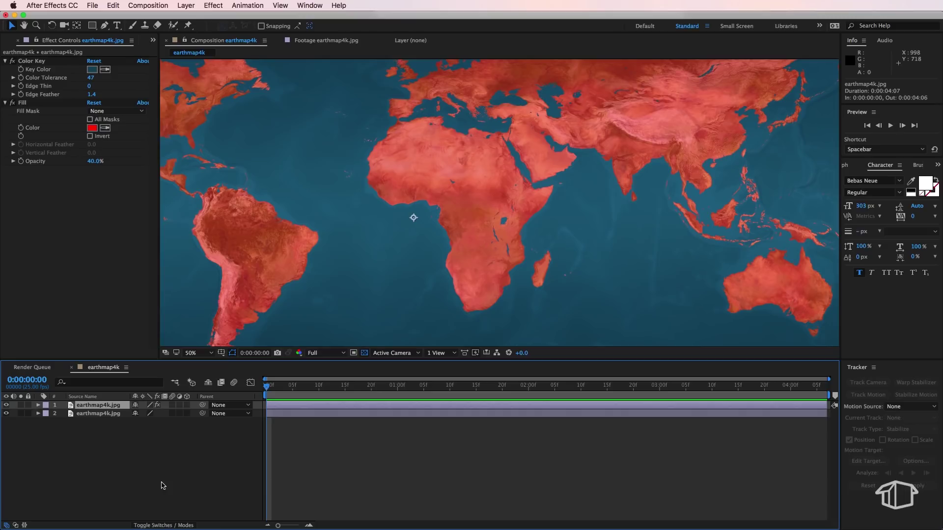
left_click(108, 414)
left_click(100, 406)
mouse_move(97, 165)
left_mouse_down()
mouse_move(113, 162)
mouse_move(96, 165)
left_mouse_up()
left_click_drag(96, 164, 94, 164)
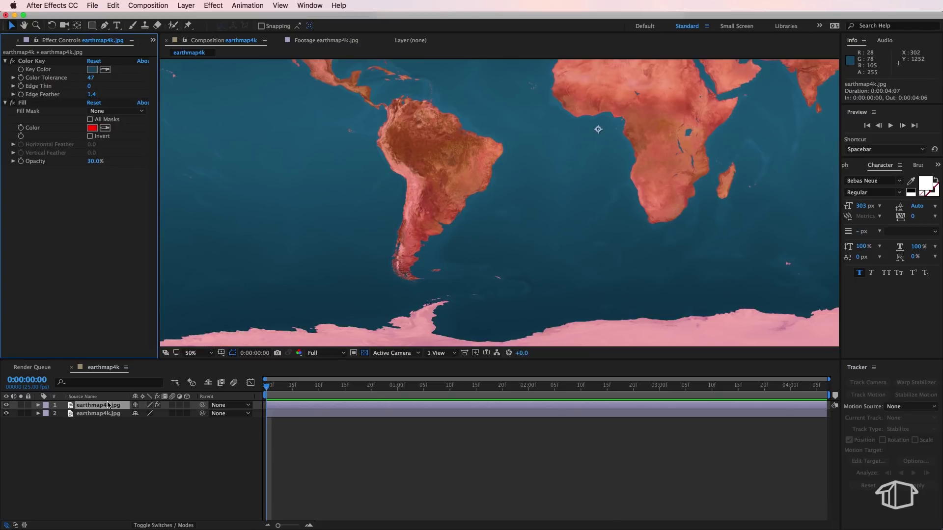
Step: Rename the top continent layer to Red
right_click(108, 406)
left_click(141, 521)
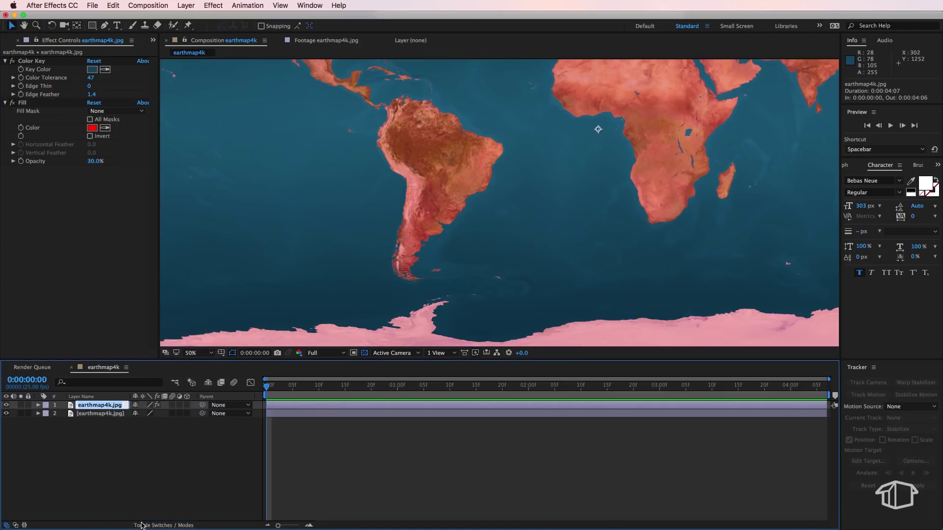
type("Red")
key("Return")
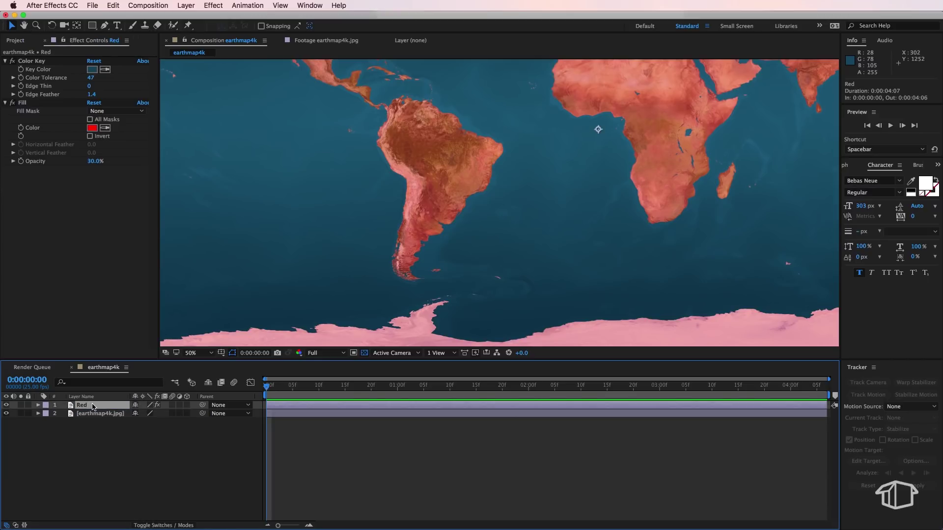
Step: Duplicate the Red layer, change the copy's fill to green, and hide it
key("super+d")
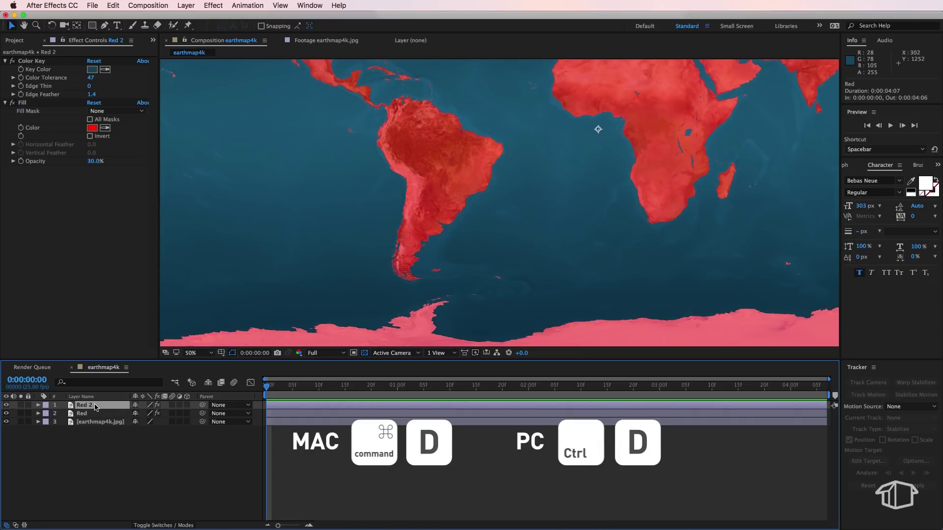
left_click(91, 128)
left_click_drag(255, 204, 256, 201)
left_click(329, 109)
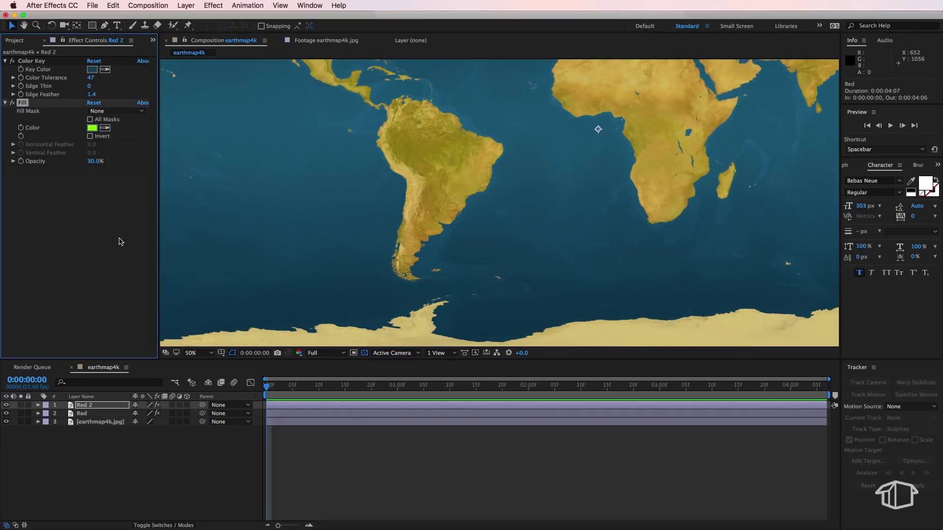
left_click(106, 442)
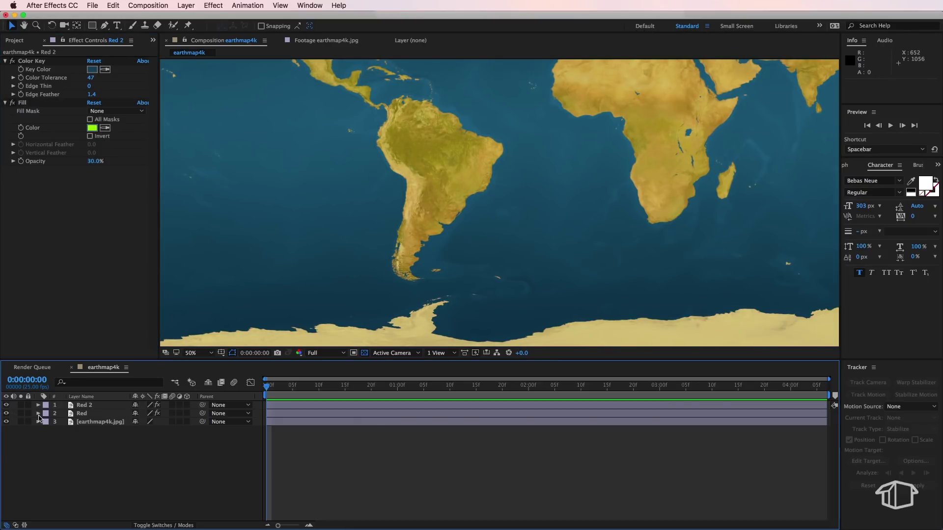
left_click(6, 406)
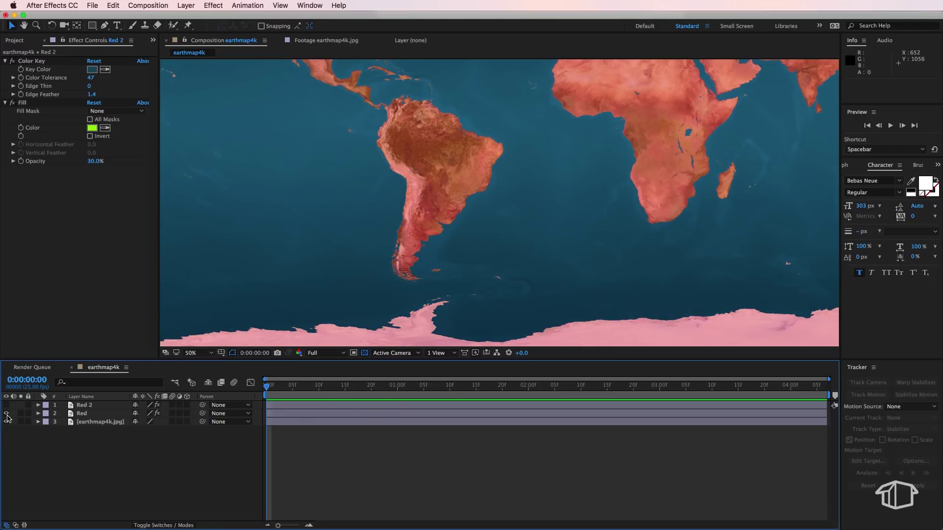
left_click(7, 414)
left_click(7, 413)
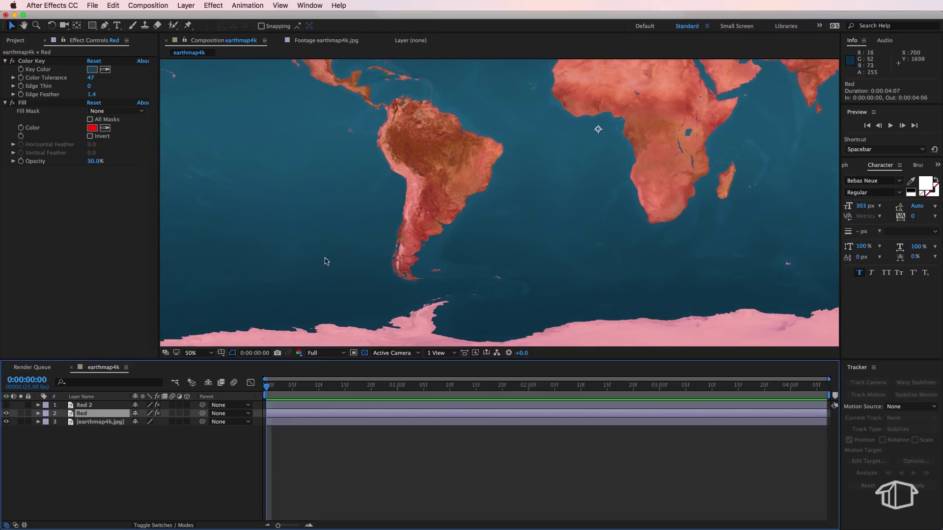
Step: Rename the duplicate layer to Green and reselect the Red layer
right_click(87, 406)
left_click(109, 520)
type("G")
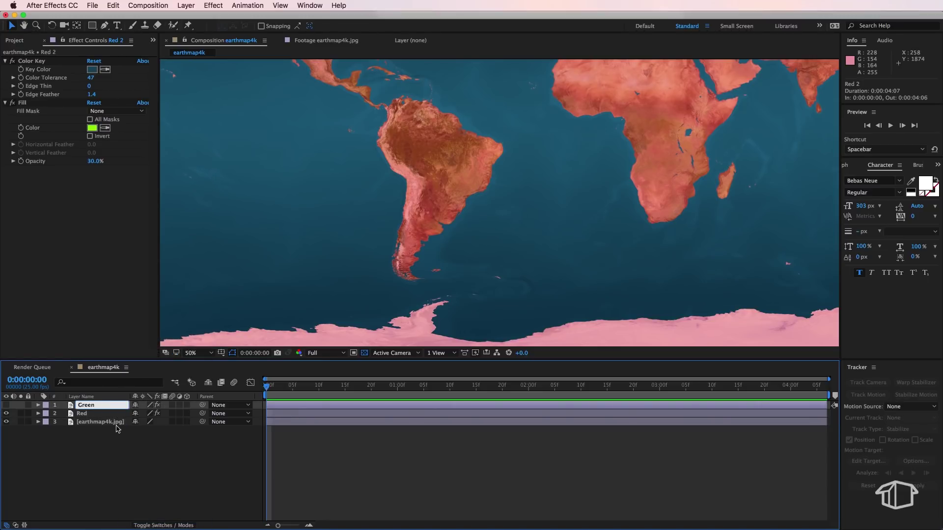
type("reen")
left_click(34, 430)
left_click(84, 414)
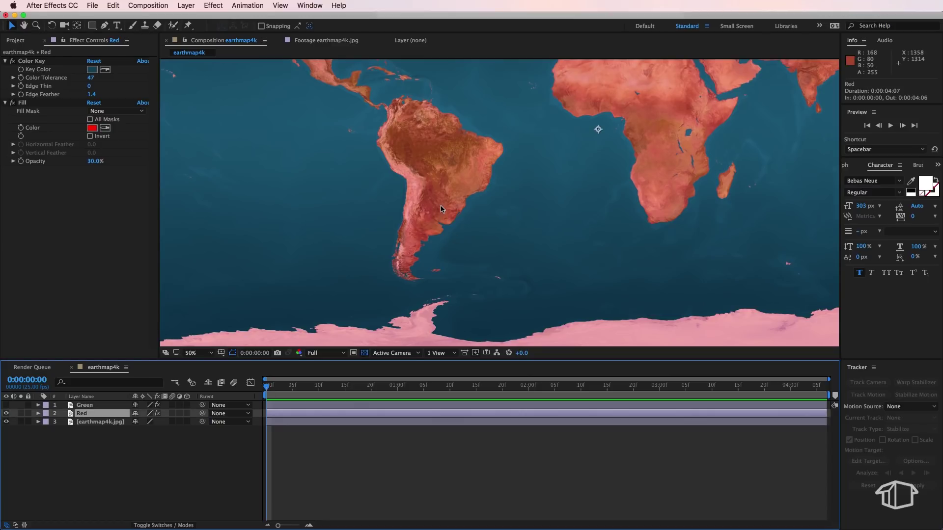
Step: Start a Pen mask on the Red layer along South America's northern and western coast
scroll(442, 209, "up", 2)
scroll(417, 193, "down", 2)
key("h")
key("g")
left_click(438, 108)
left_click_drag(504, 149, 507, 156)
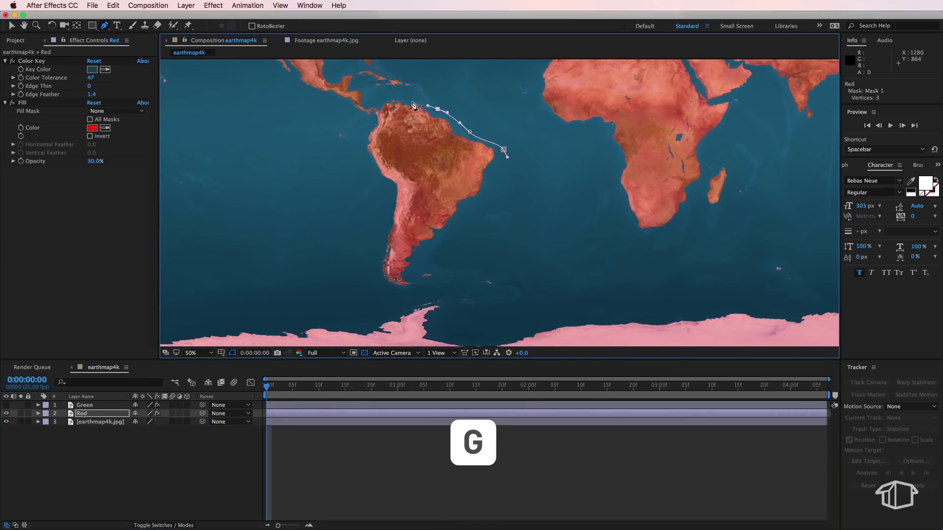
left_click(411, 100)
left_click(387, 97)
left_click(374, 113)
left_click(360, 137)
left_click_drag(364, 168, 368, 172)
Step: Continue the mask around the southern tip and up the east coast, closing it
left_click(387, 198)
left_click(379, 238)
left_click(379, 276)
left_click_drag(401, 294, 417, 294)
left_click(421, 251)
left_click(451, 233)
left_click_drag(475, 201, 502, 167)
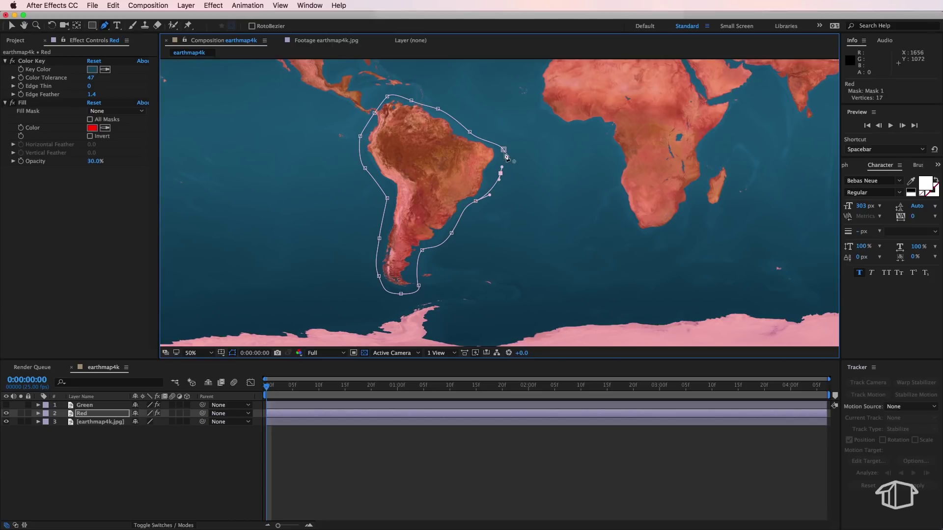
left_click(504, 149)
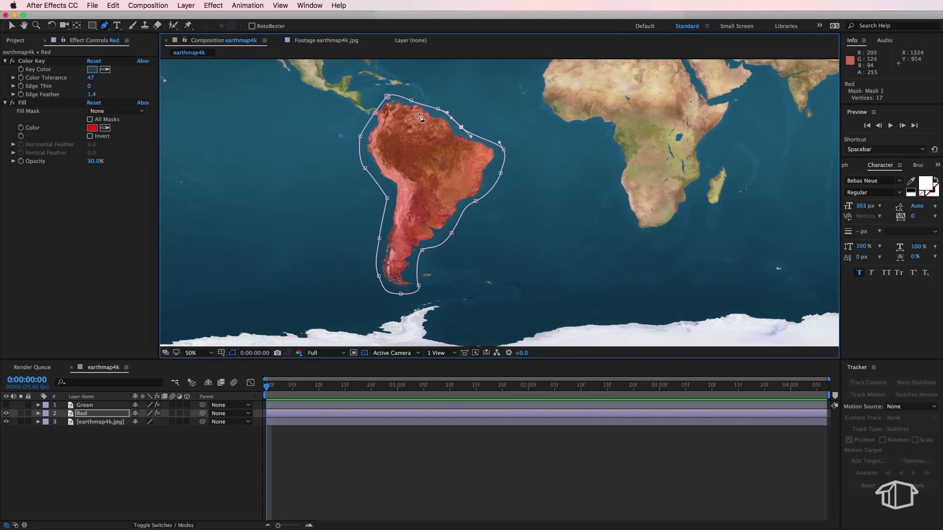
Step: Refine the west-side mask vertices and reveal the Red layer's Masks
left_click(387, 97)
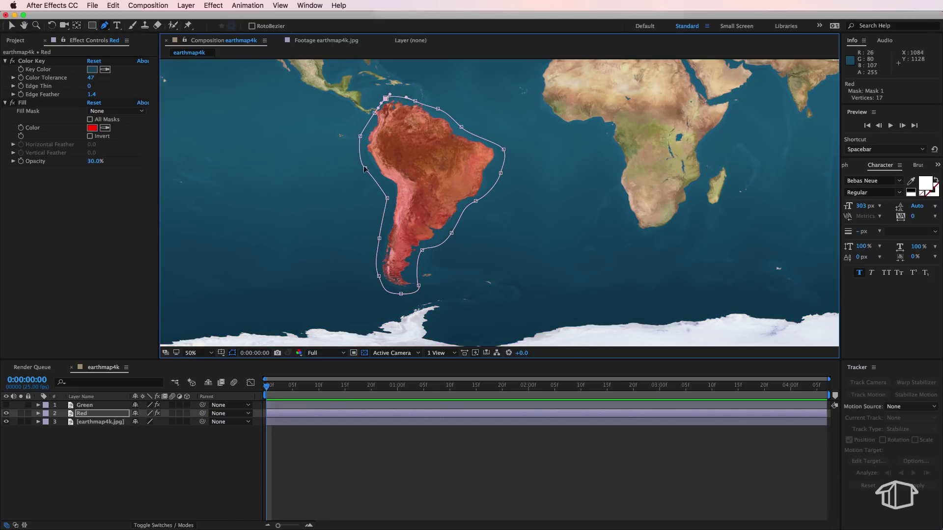
left_click_drag(366, 170, 371, 167)
left_click(386, 199)
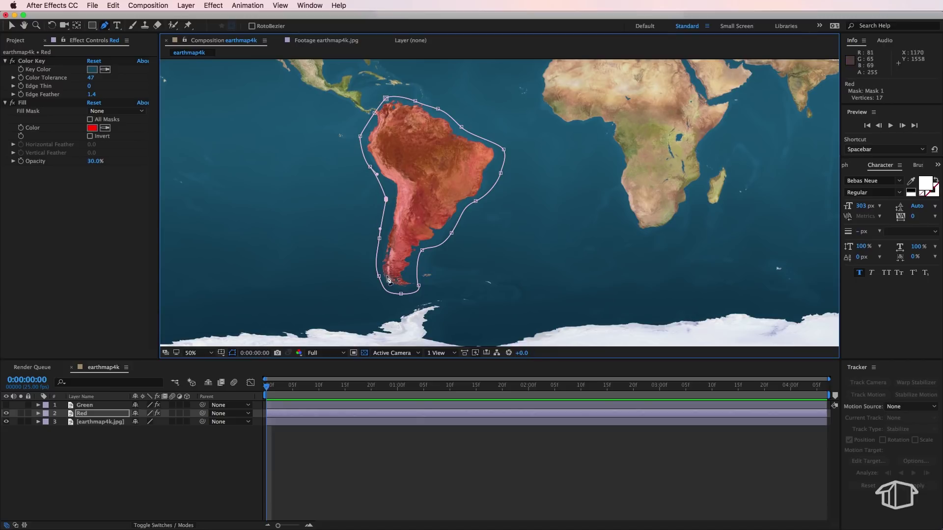
left_click(56, 450)
left_click(54, 413)
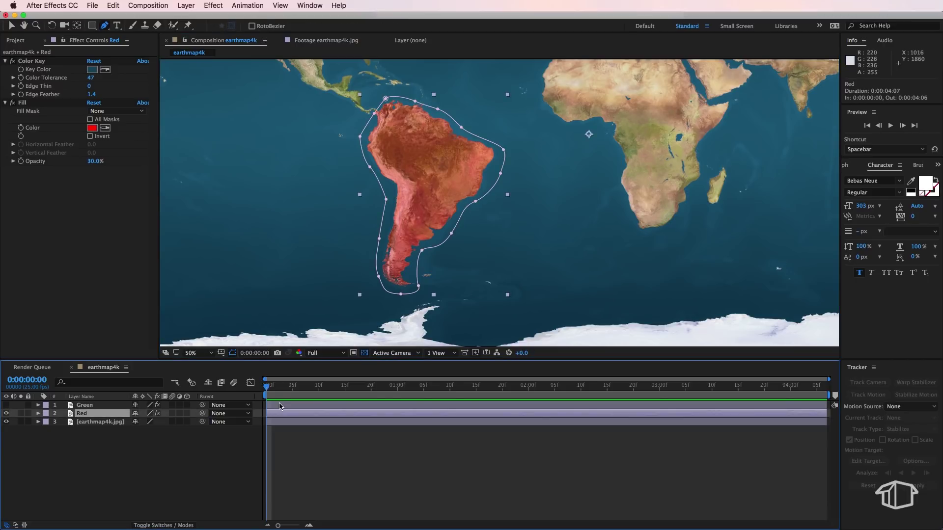
left_click(38, 414)
left_click(47, 422)
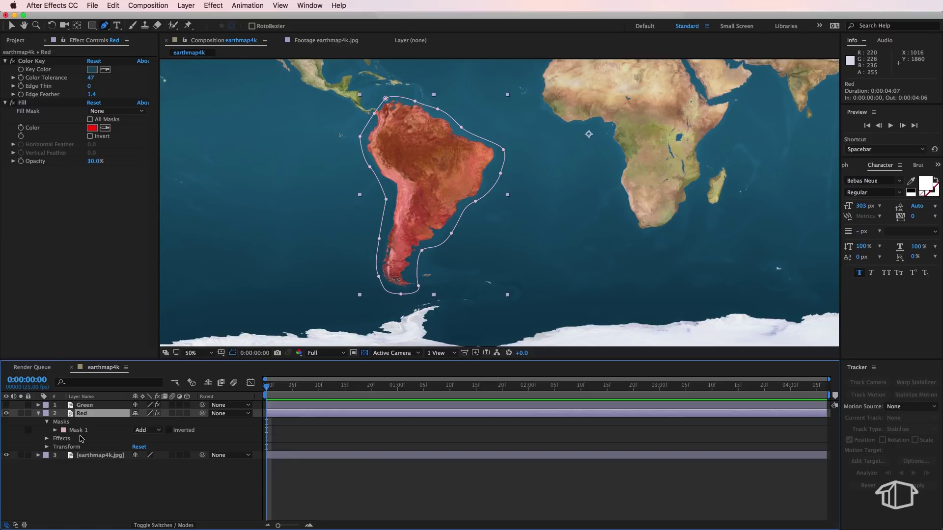
Step: Set Mask Expansion and Mask Feather keyframes at 0:00 and 3:00
left_click(55, 430)
left_click(71, 464)
left_click(72, 447)
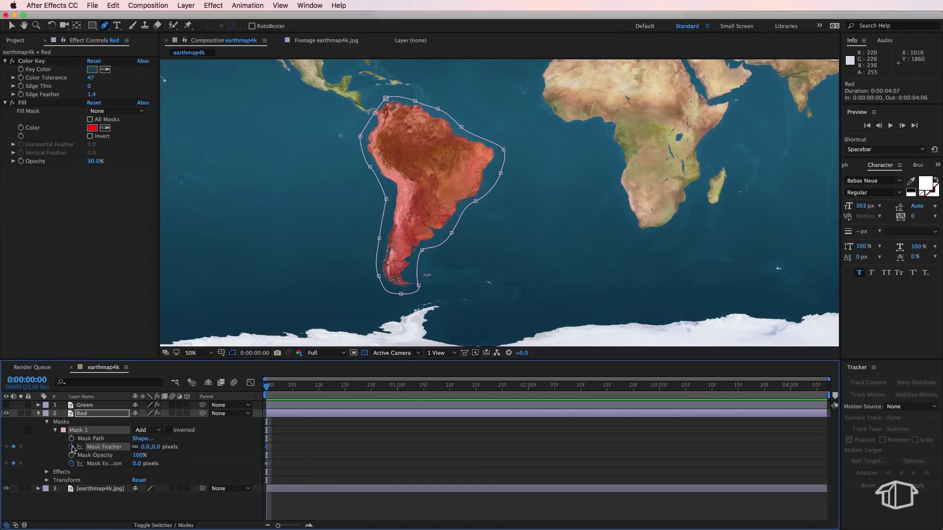
left_click_drag(268, 385, 661, 405)
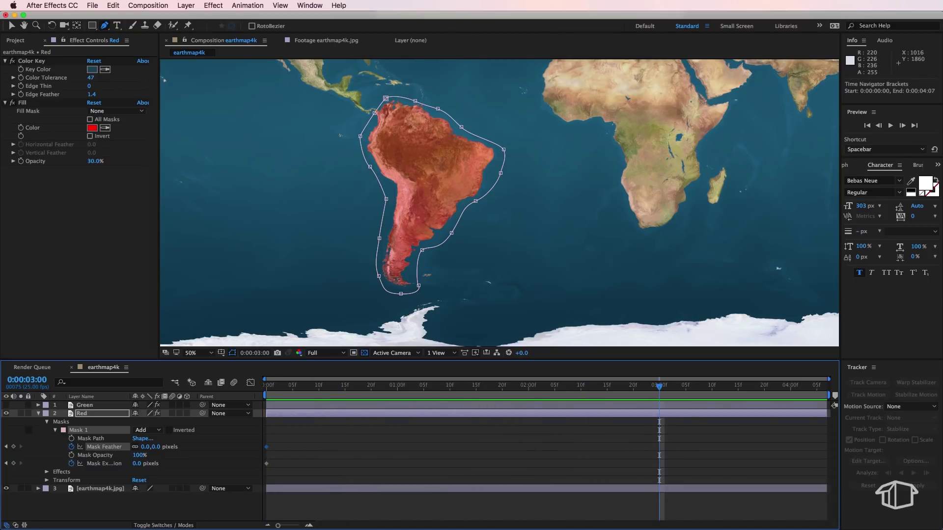
left_click(13, 463)
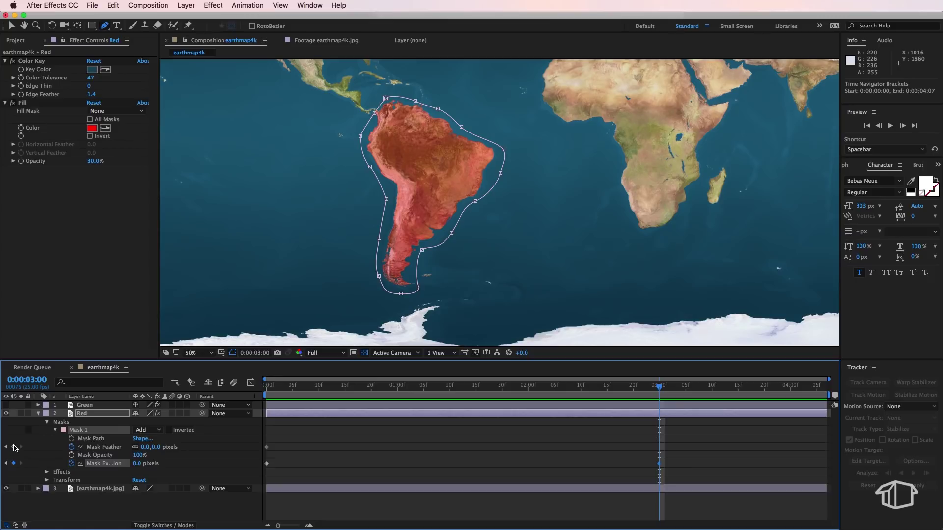
left_click(13, 447)
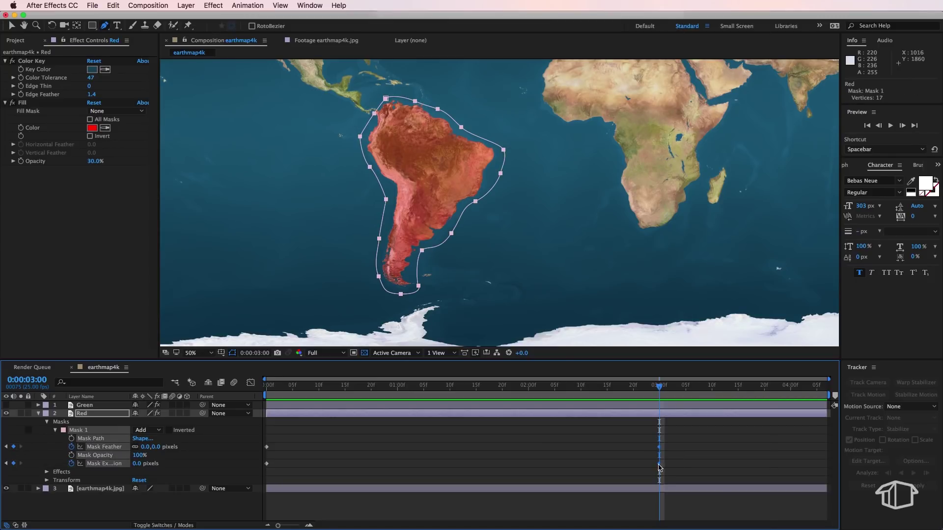
Step: Apply Easy Ease to the mask keyframes and return to the start of the timeline
right_click(660, 467)
mouse_move(705, 507)
left_click(779, 465)
left_click(553, 477)
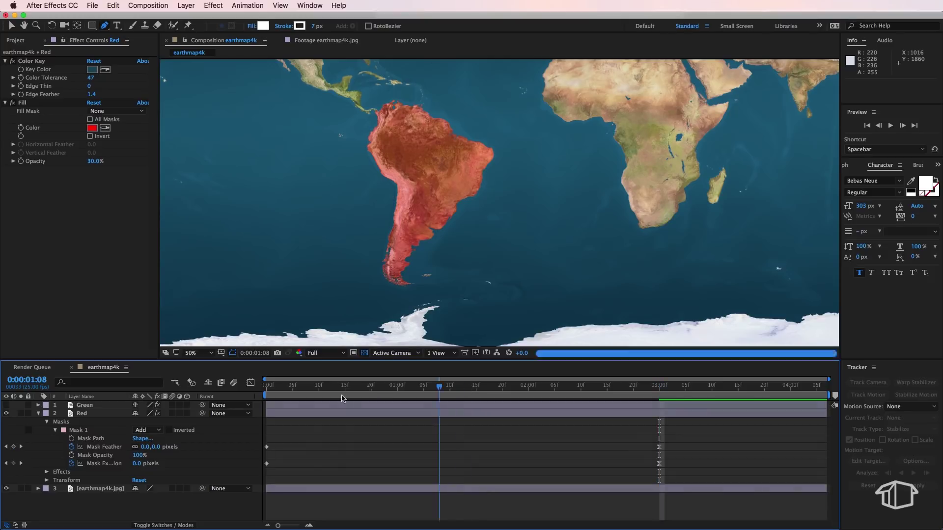
key("Home")
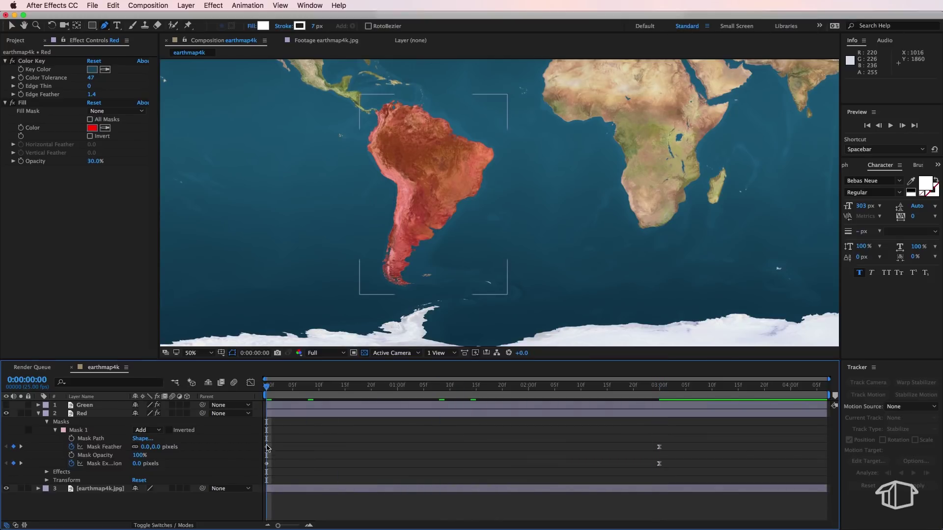
Step: At 0:00 set Mask Expansion to −217 and Feather to 50, then preview the animation
left_click_drag(137, 465, 34, 470)
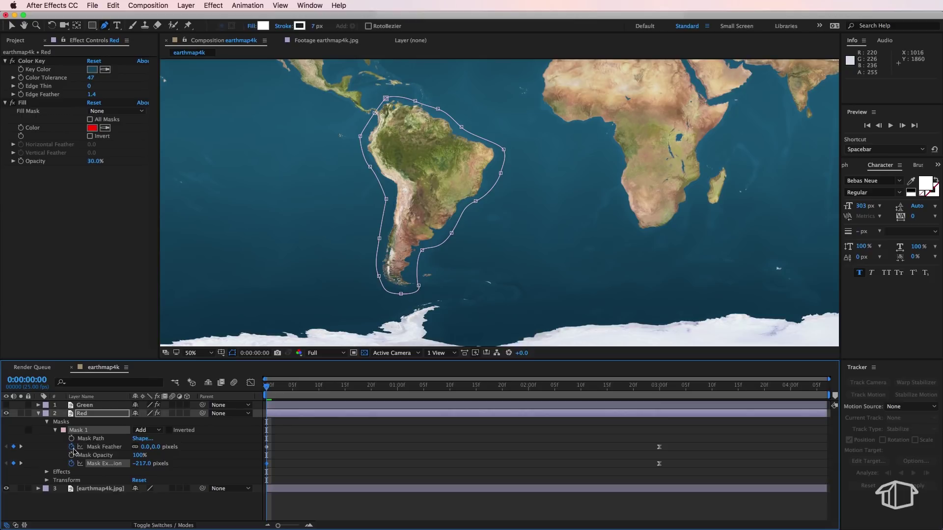
key("v")
left_click(310, 446)
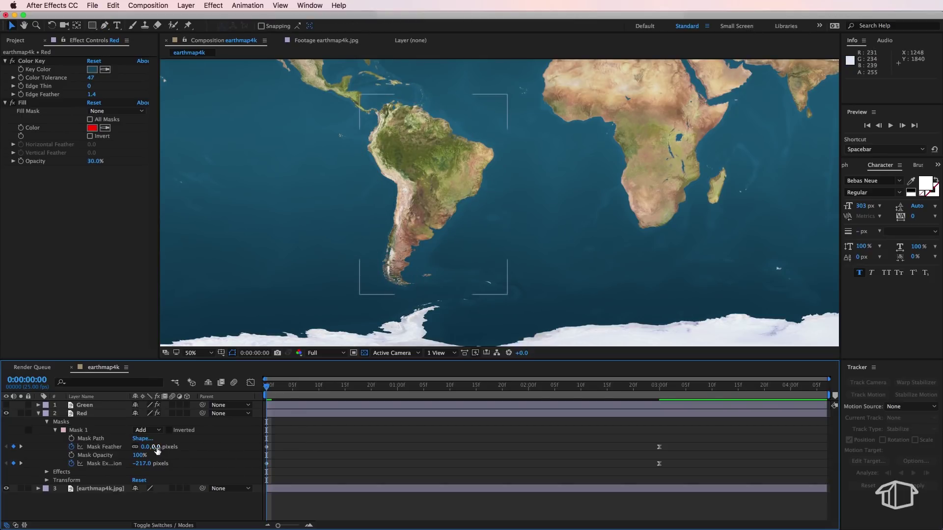
left_click_drag(156, 447, 172, 448)
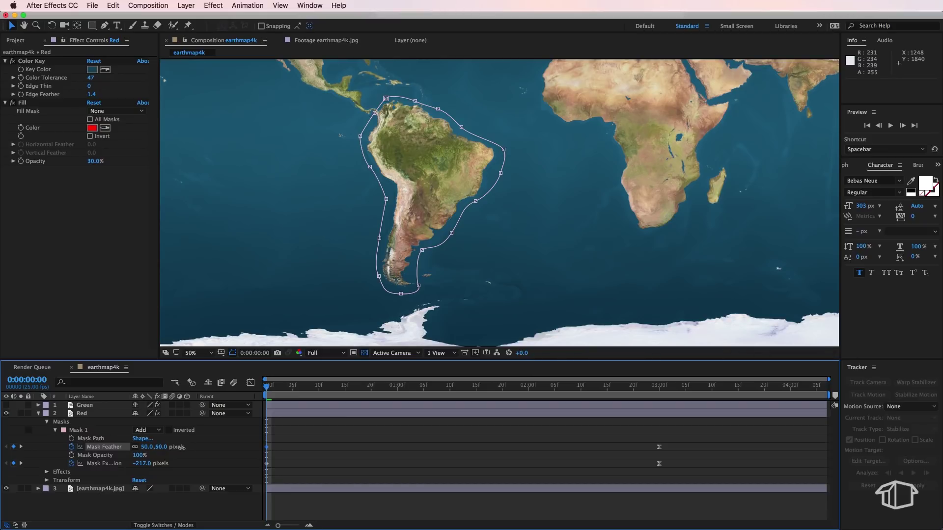
left_click(309, 446)
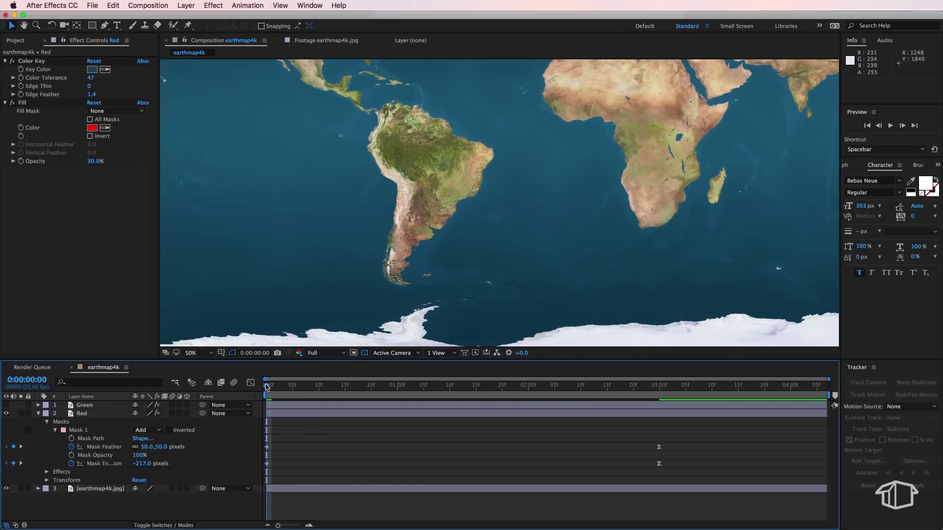
left_click_drag(267, 386, 346, 392)
key("space")
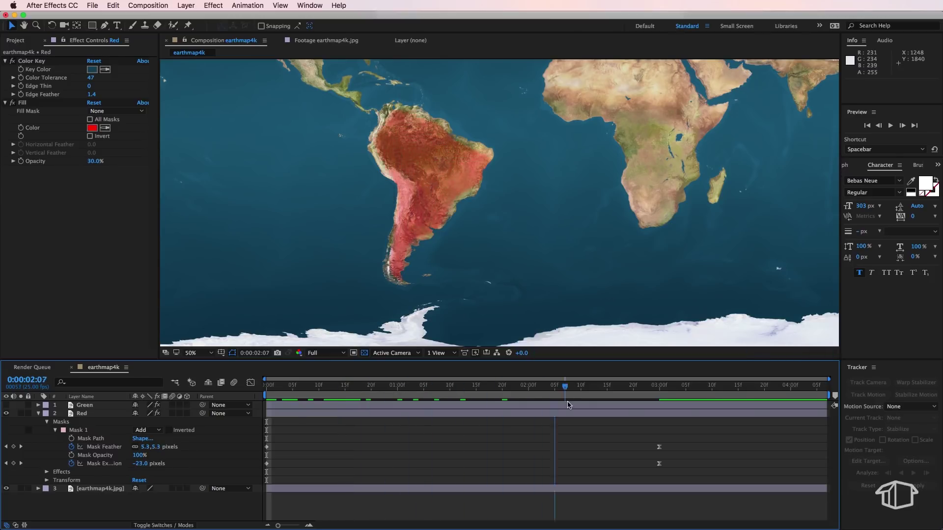
Step: Show and select the Green layer, move to about 2:18, and zoom to 100% on Africa
key("space")
left_click(8, 405)
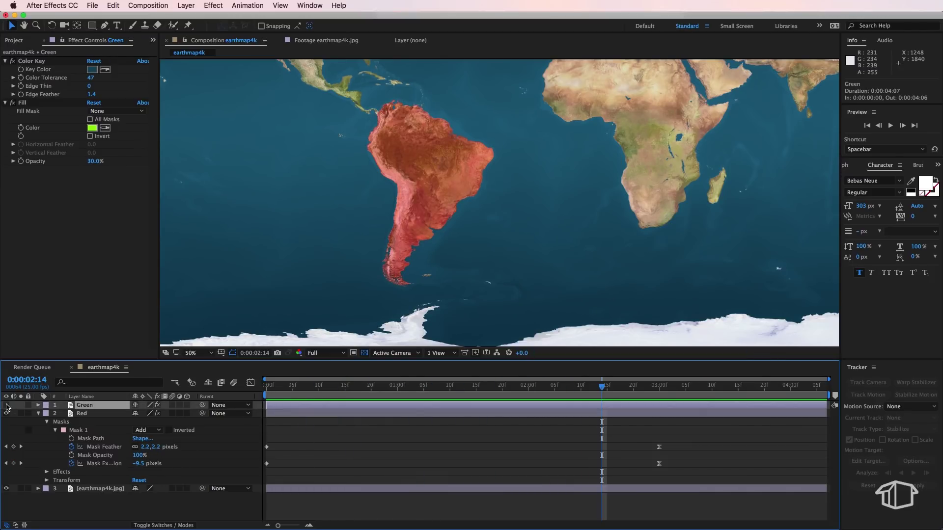
left_click(6, 406)
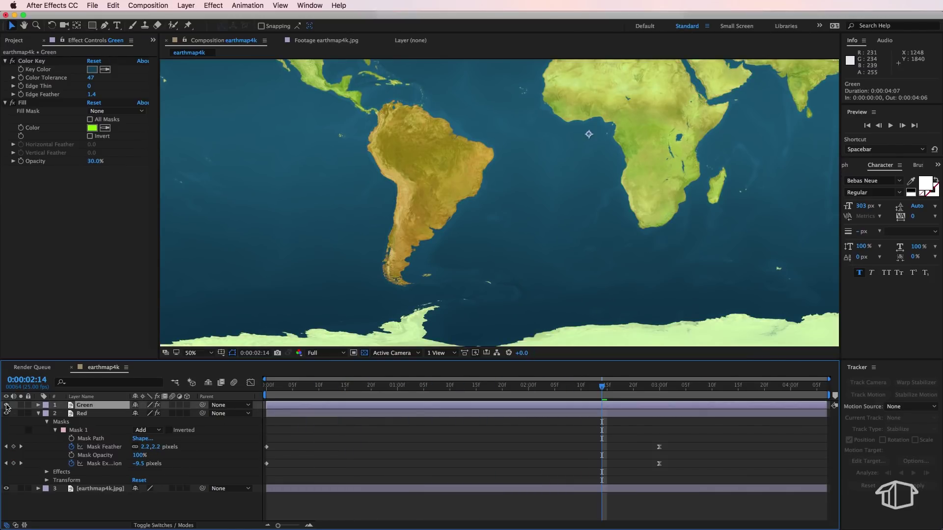
left_click_drag(550, 133, 280, 204)
left_click(303, 414)
left_click_drag(298, 387, 625, 392)
left_click(372, 279)
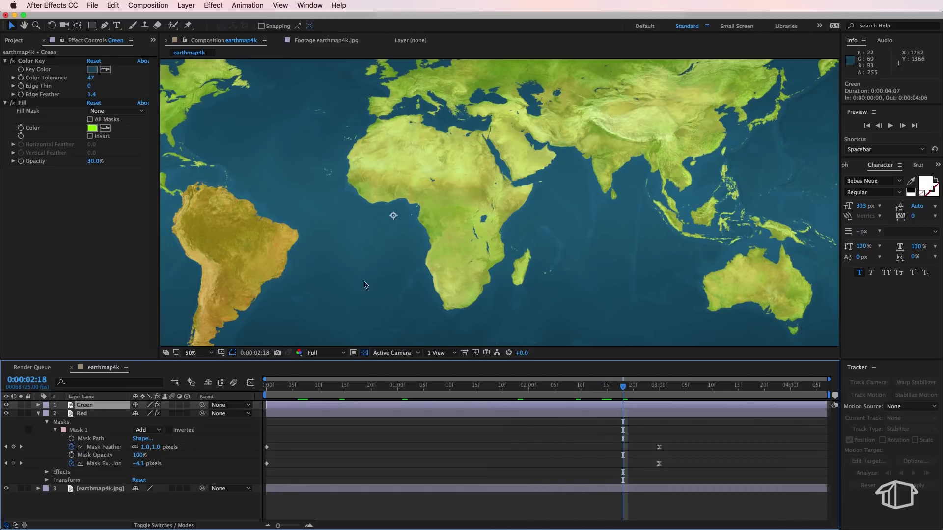
key("period")
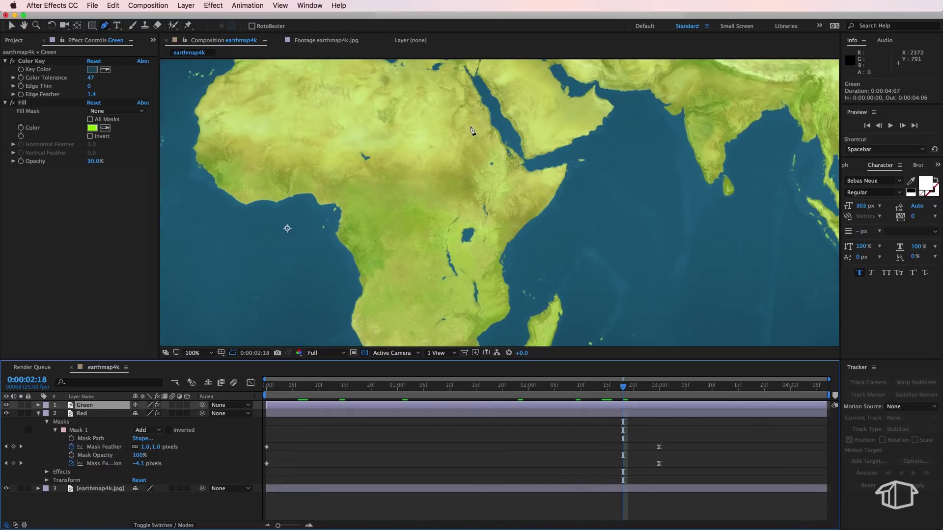
left_click_drag(439, 124, 531, 240)
Step: Draw a Pen mask on Green along the Mediterranean and down Africa's west coast
key("g")
left_click(548, 161)
left_click(506, 156)
left_click(472, 160)
left_click(447, 143)
left_click(394, 137)
left_click(367, 145)
left_click(329, 146)
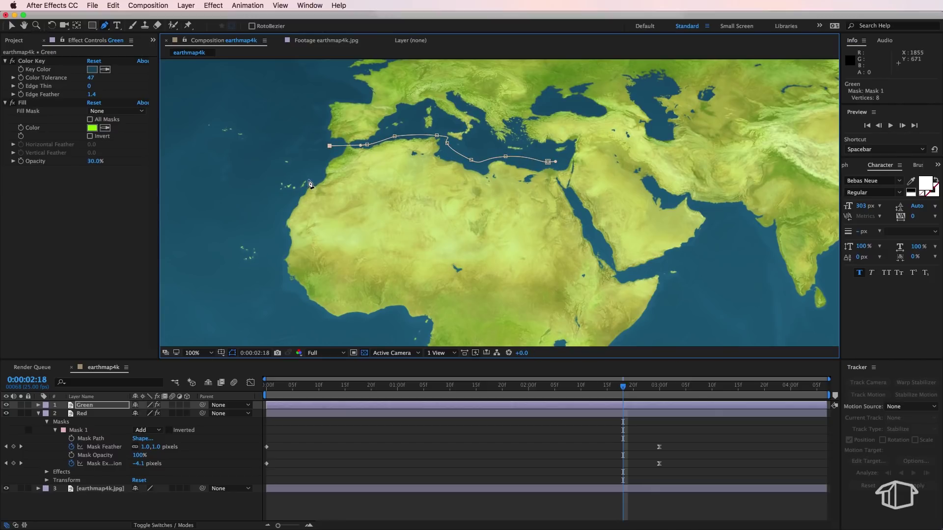
left_click(302, 177)
left_click(281, 184)
left_click(268, 252)
left_click(272, 297)
left_click_drag(354, 337, 381, 333)
Step: Continue the Green mask around southern Africa's coastline
key("space")
left_click_drag(417, 293, 395, 124)
left_click_drag(312, 181, 328, 206)
left_click_drag(378, 302, 387, 306)
key("space")
left_click_drag(430, 327, 397, 224)
left_click(399, 216)
left_click(490, 210)
left_click(485, 135)
left_click(487, 105)
left_click(497, 86)
Step: Extend the Green mask up the East African coast toward the Red Sea
key("space")
left_click_drag(508, 78, 377, 284)
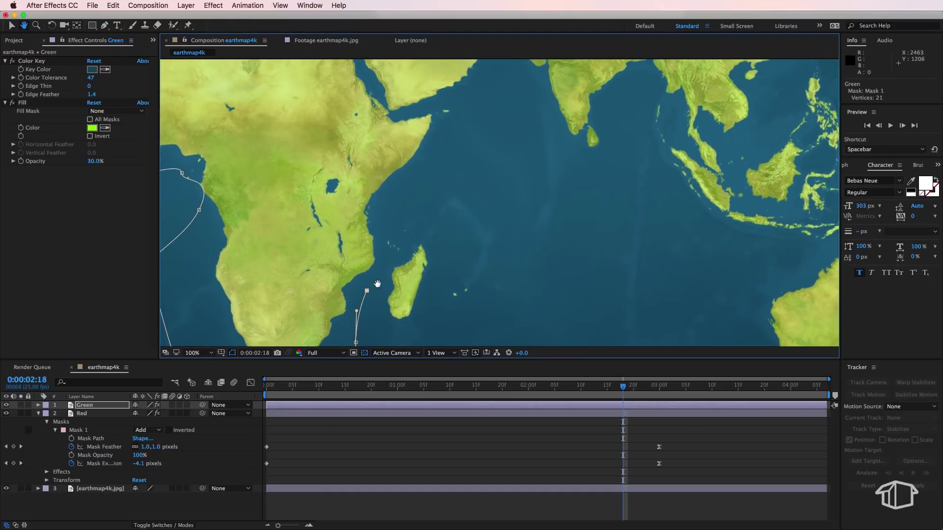
left_click(396, 245)
left_click(395, 215)
left_click(433, 170)
left_click(500, 130)
left_click(483, 104)
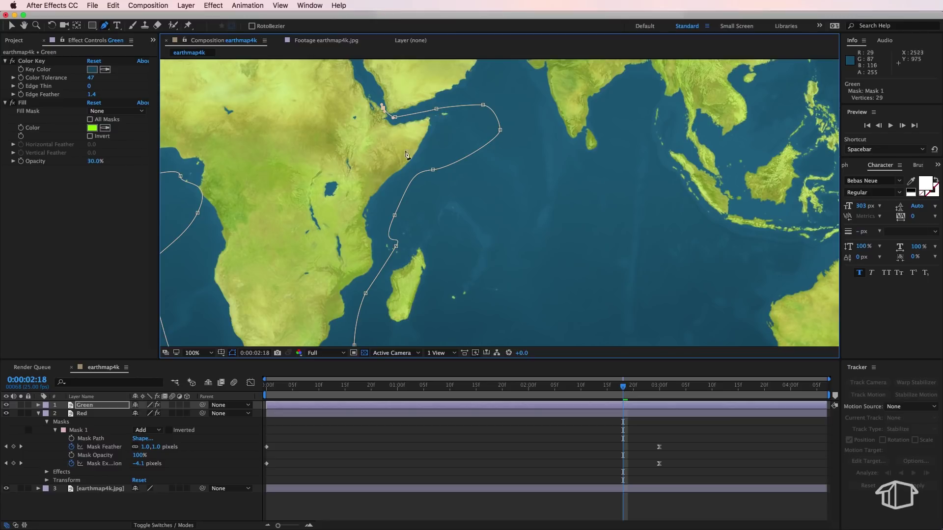
left_click_drag(357, 69, 439, 129)
left_click(468, 173)
Step: Change the composition duration to 0:01:04:07 in Composition Settings
right_click(167, 417)
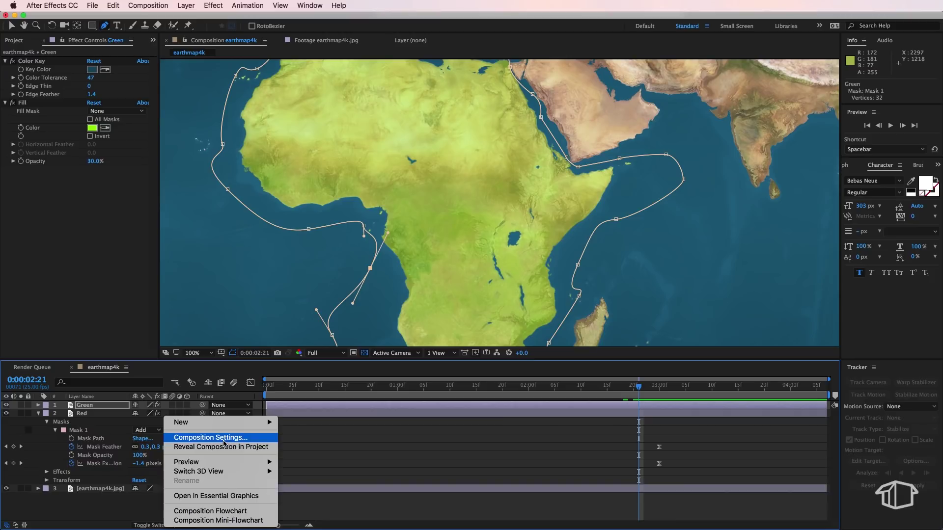
left_click(206, 436)
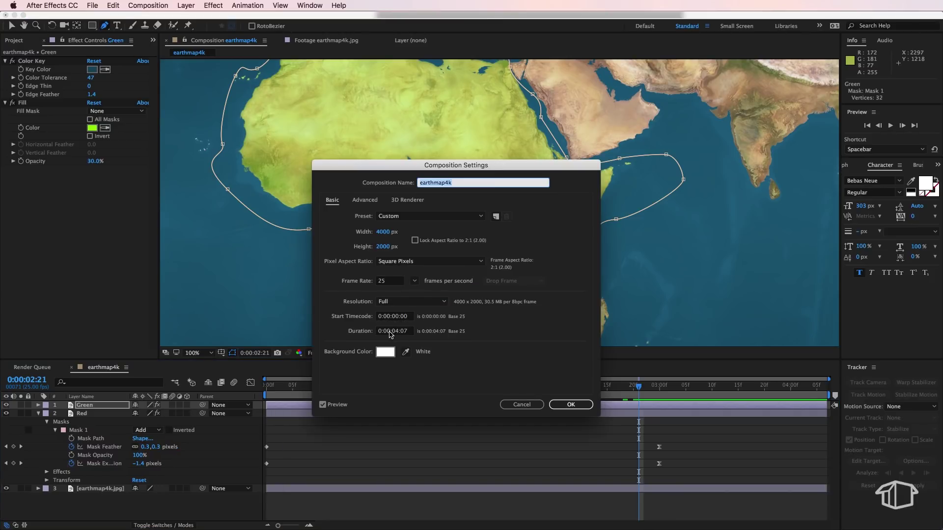
left_click(393, 332)
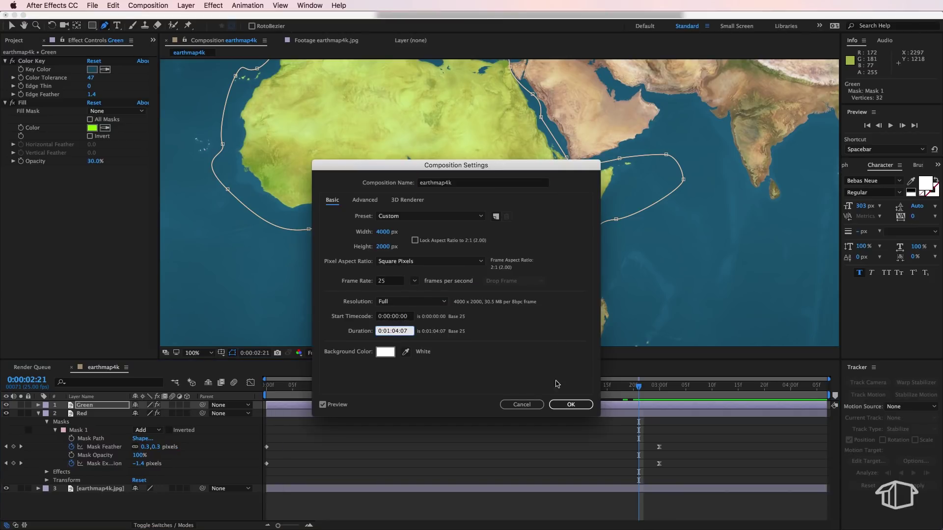
left_click(569, 404)
Step: Extend all layer bars to the new, longer composition end
left_click_drag(307, 379, 353, 379)
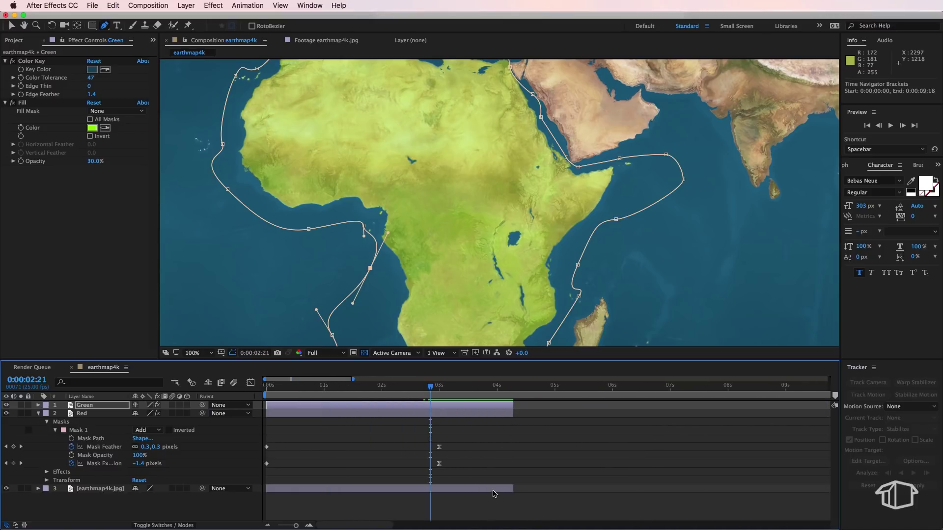
key("ctrl+a")
left_click_drag(513, 488, 820, 488)
Step: At 2:18, keyframe the Green layer's Mask 1 Expansion at −228 px and Feather at 50 px
left_click(457, 432)
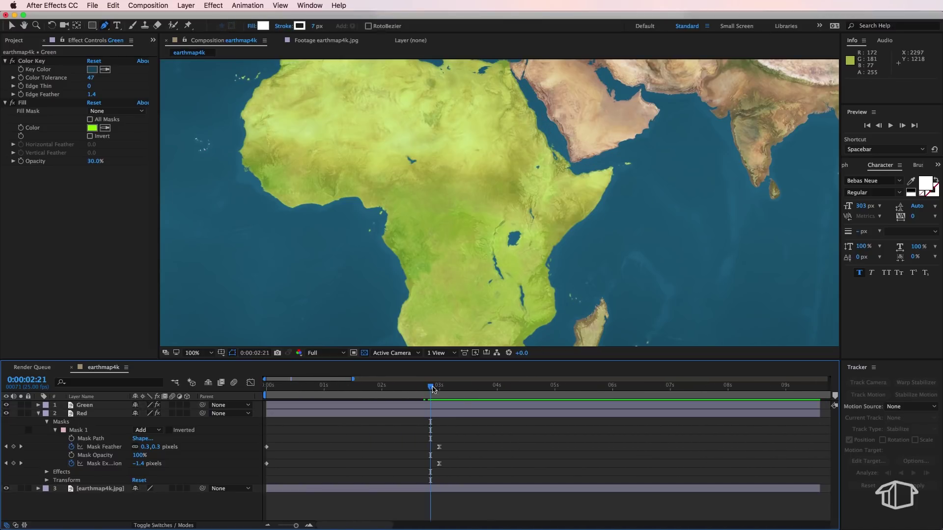
mouse_move(432, 389)
left_mouse_down()
mouse_move(411, 389)
mouse_move(423, 389)
left_mouse_up()
left_click(38, 405)
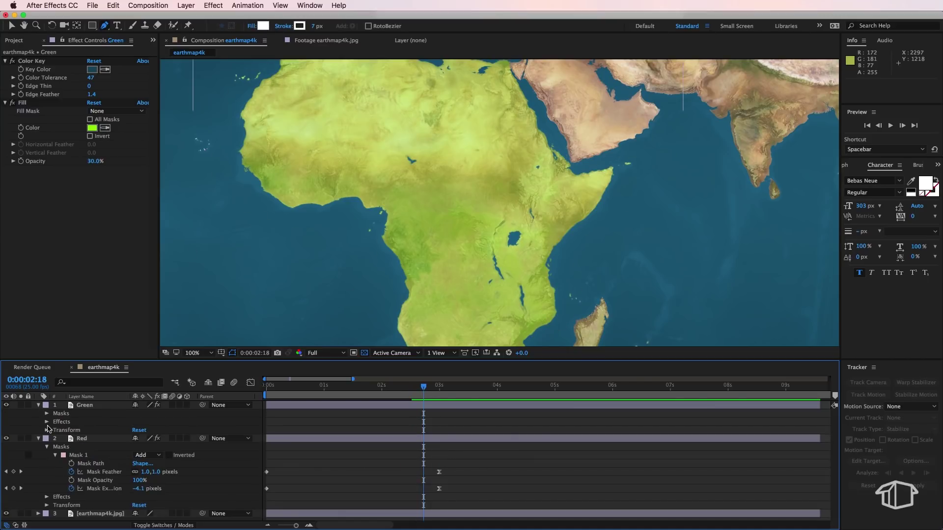
left_click(47, 413)
left_click(55, 421)
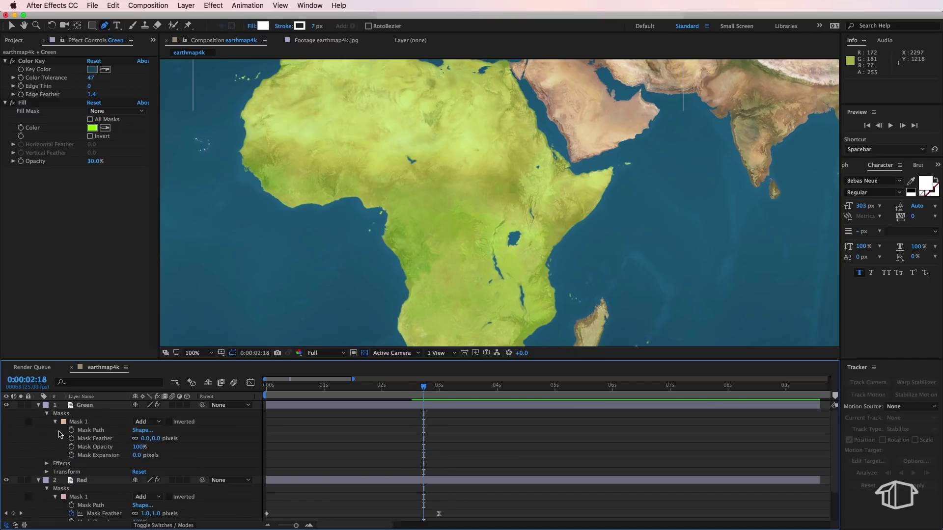
left_click(71, 455)
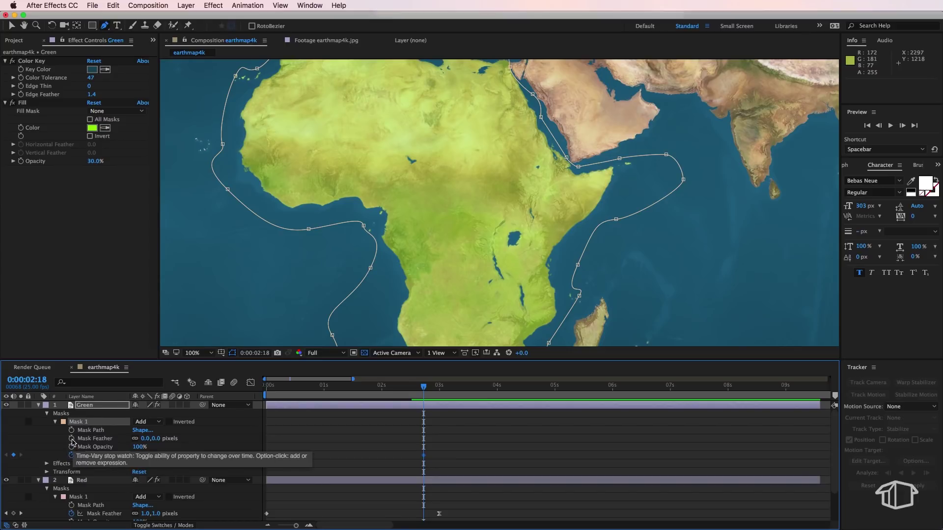
left_click(71, 438)
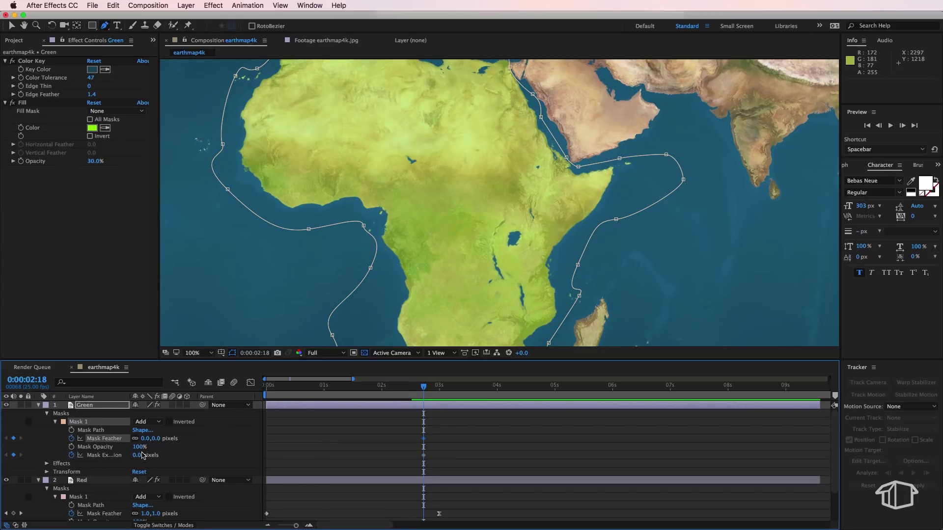
left_click_drag(137, 455, 32, 461)
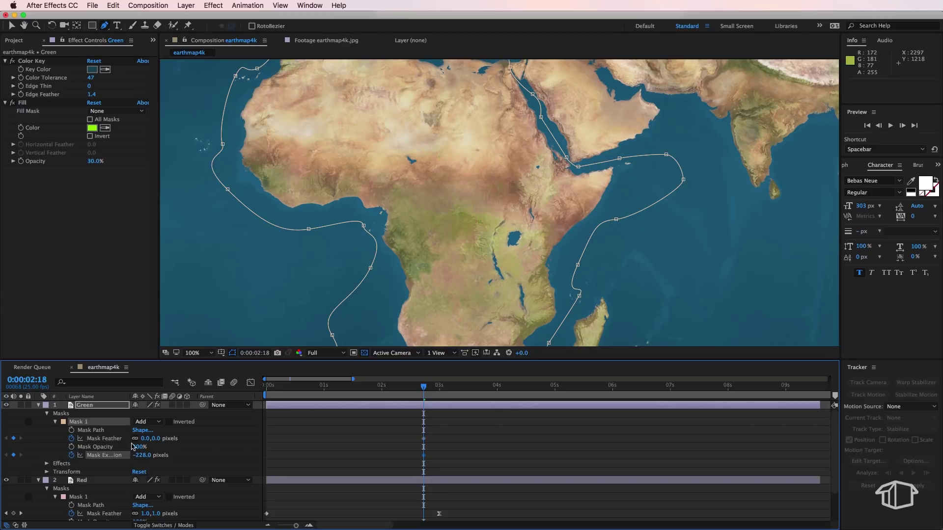
left_click_drag(154, 441, 163, 441)
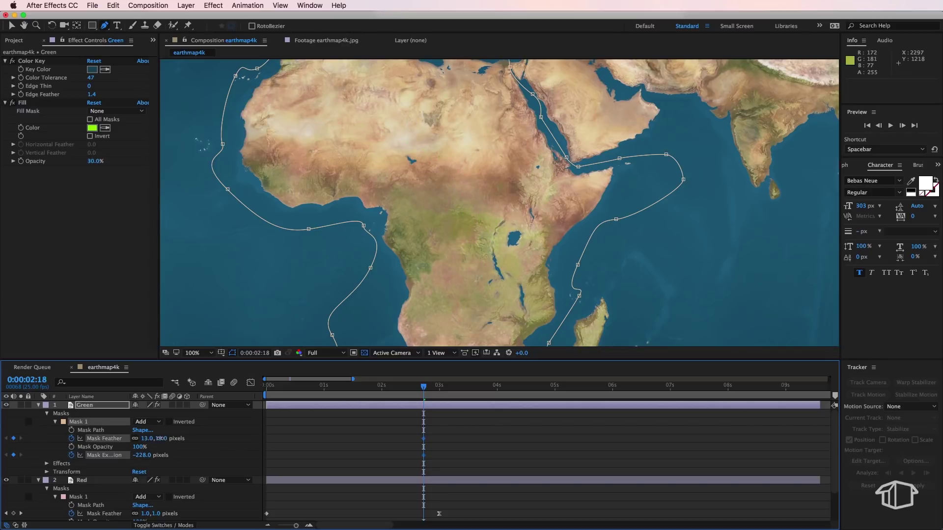
left_click(163, 441)
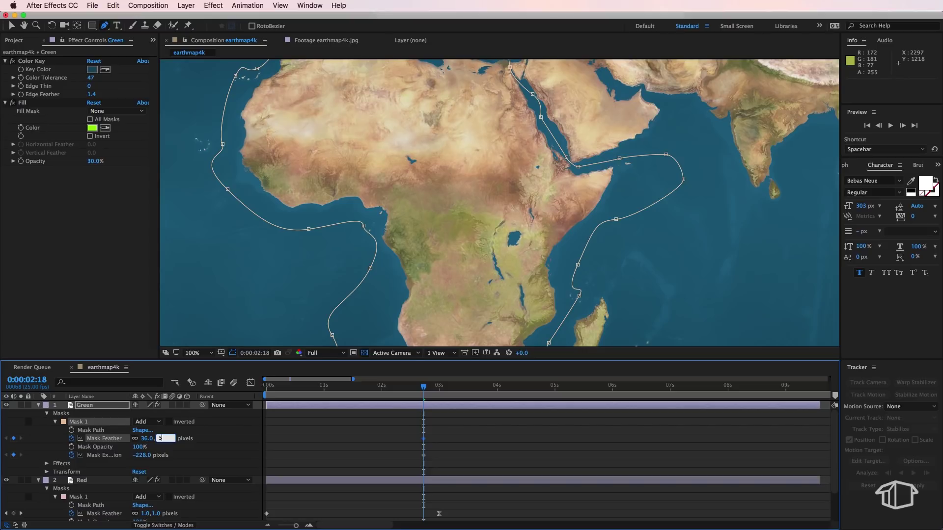
key("Return")
Step: At 6 seconds, set both Mask Feather and Mask Expansion to 0
left_click(530, 447)
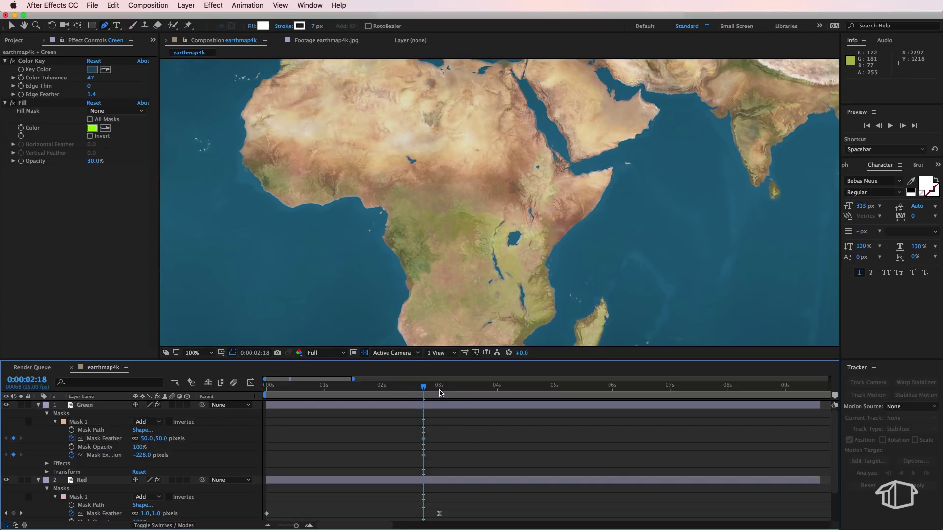
left_click_drag(423, 386, 617, 396)
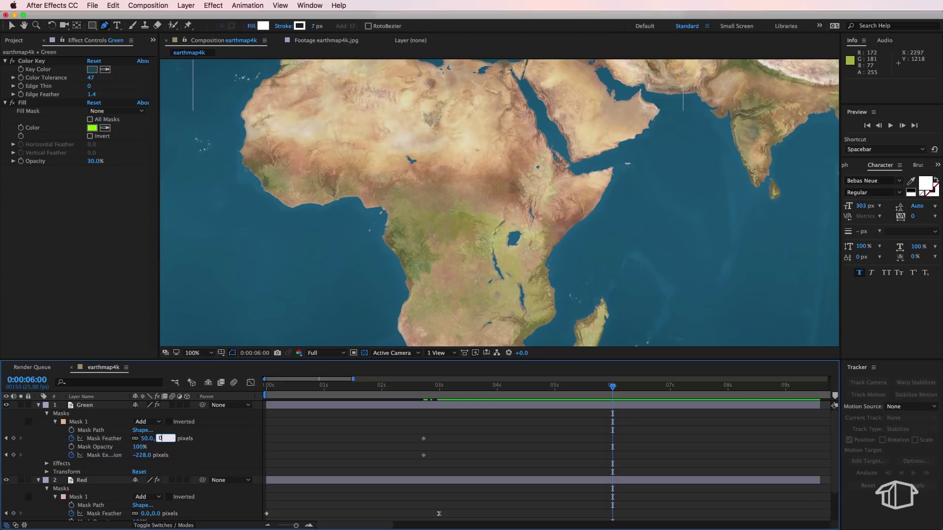
type("0")
key("Return")
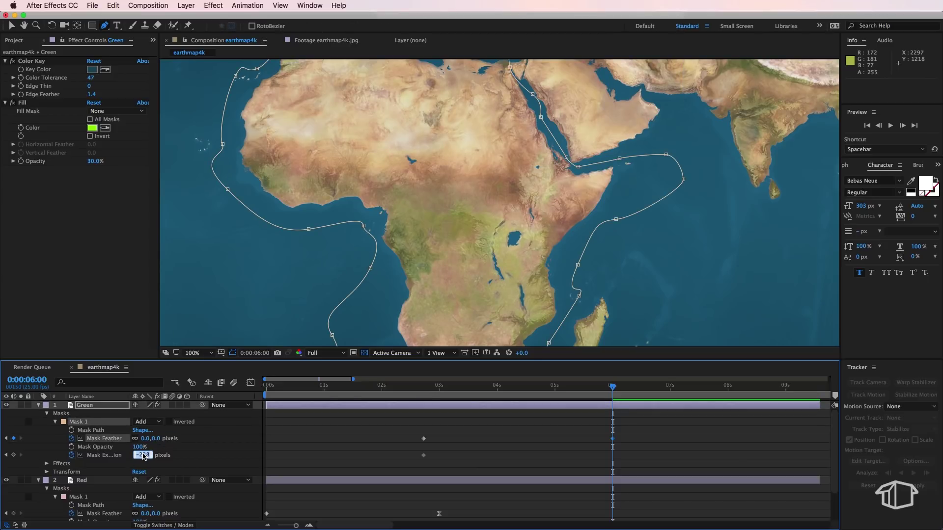
type("0")
key("Return")
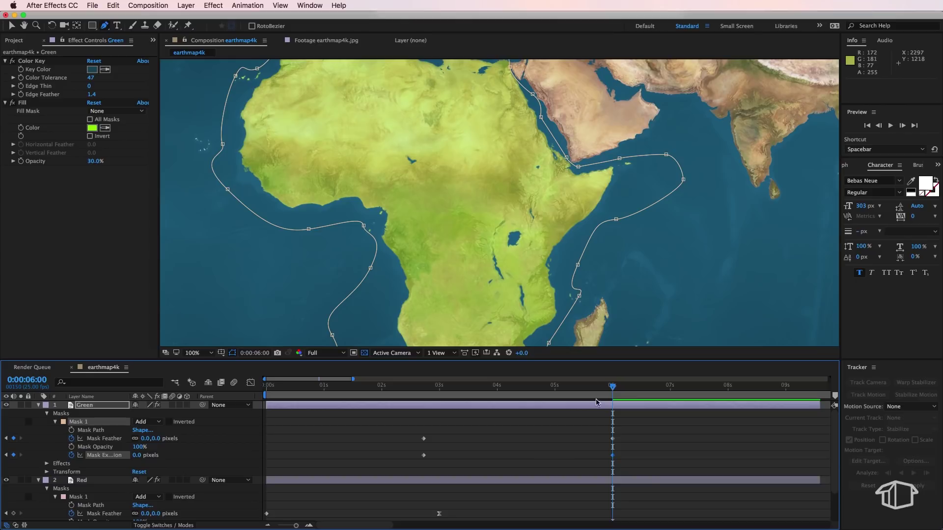
Step: Apply Easy Ease to the 6-second mask keyframes and preview at 50% zoom
left_click_drag(622, 424, 609, 467)
right_click(612, 458)
mouse_move(684, 522)
left_click(754, 463)
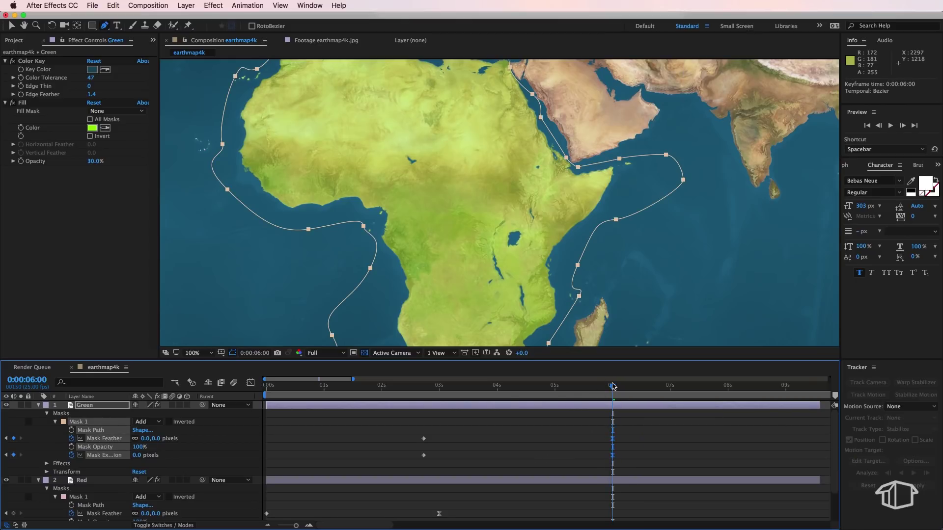
key("comma")
key("space")
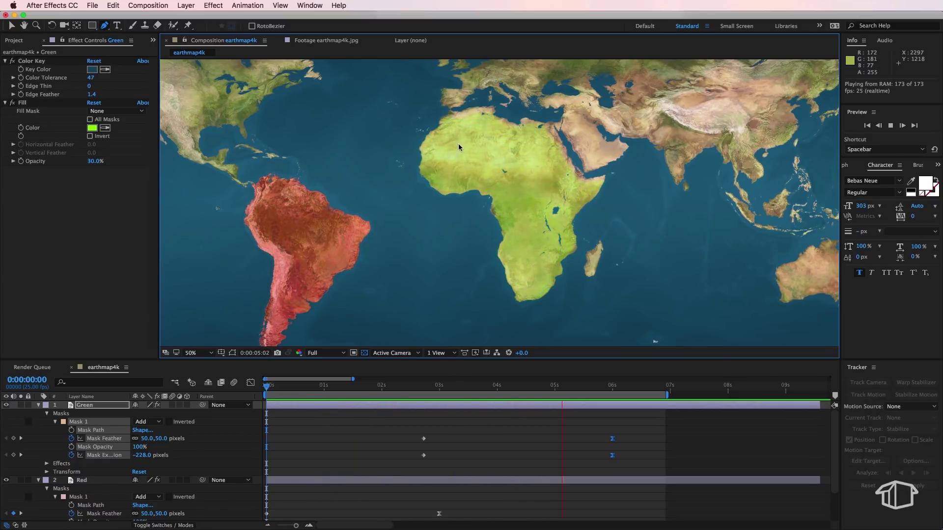
Step: Preview the red and green continent animation at 25% zoom, then bring up the Project panel
key("space")
key("comma")
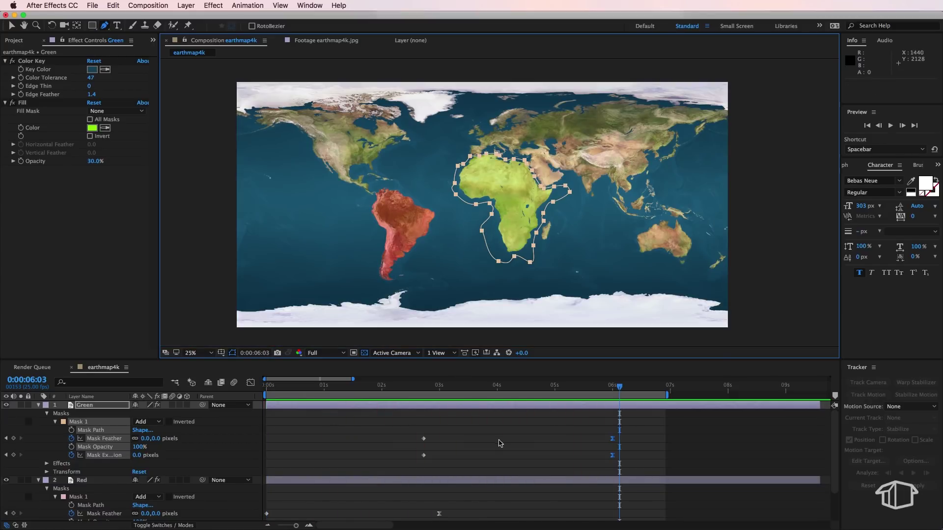
left_click(499, 441)
key("space")
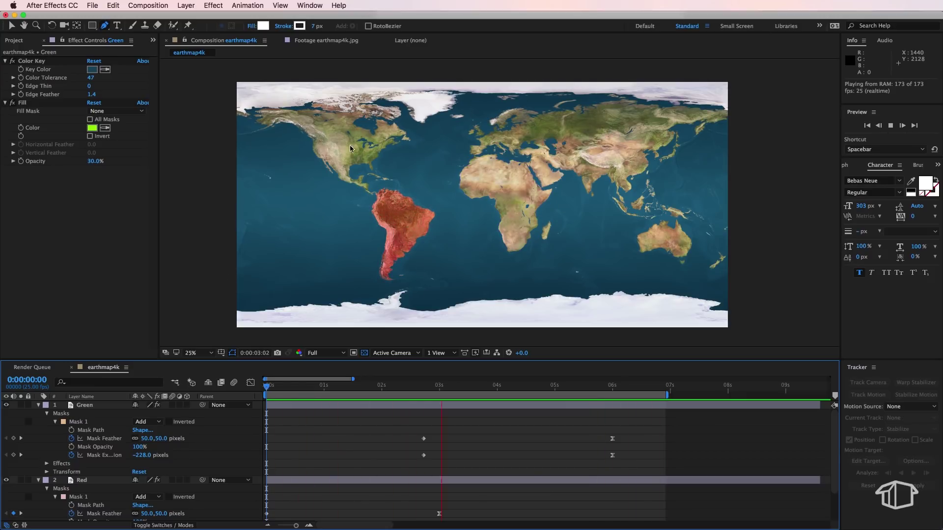
left_click(365, 388)
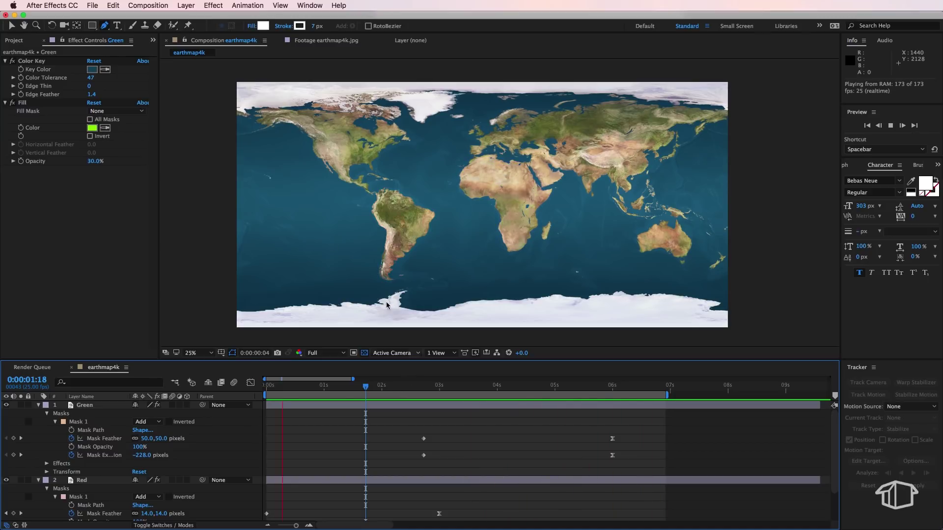
key("v")
key("super+0")
Step: Create a new composition, Comp 1, using the HDTV 1080 25 preset
right_click(39, 178)
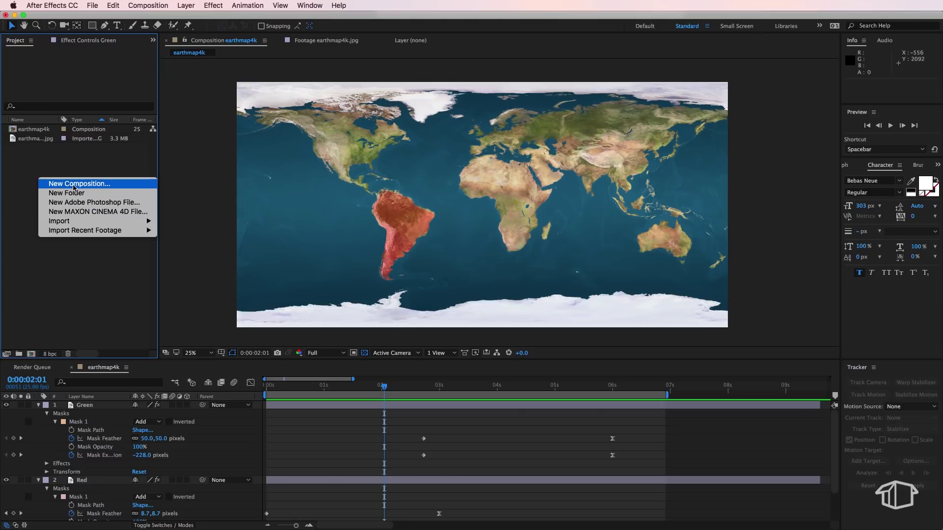
left_click(76, 184)
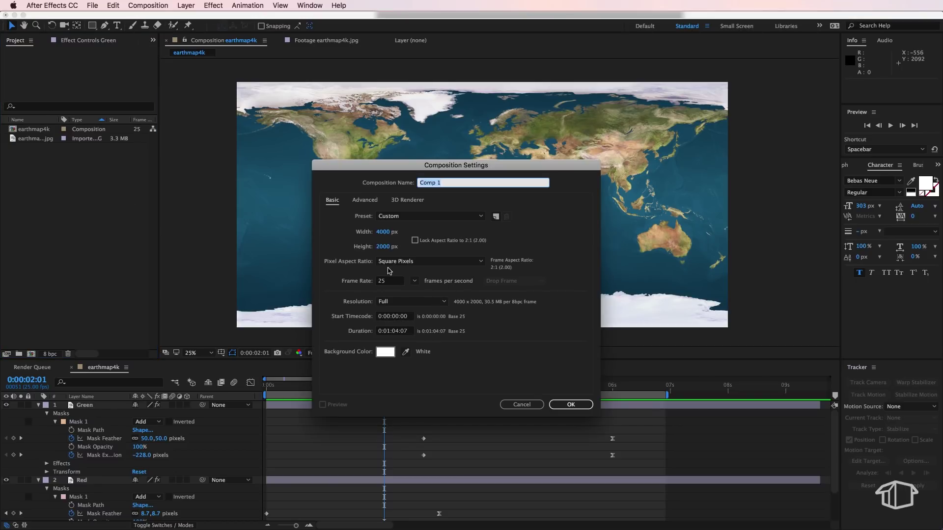
left_click(431, 216)
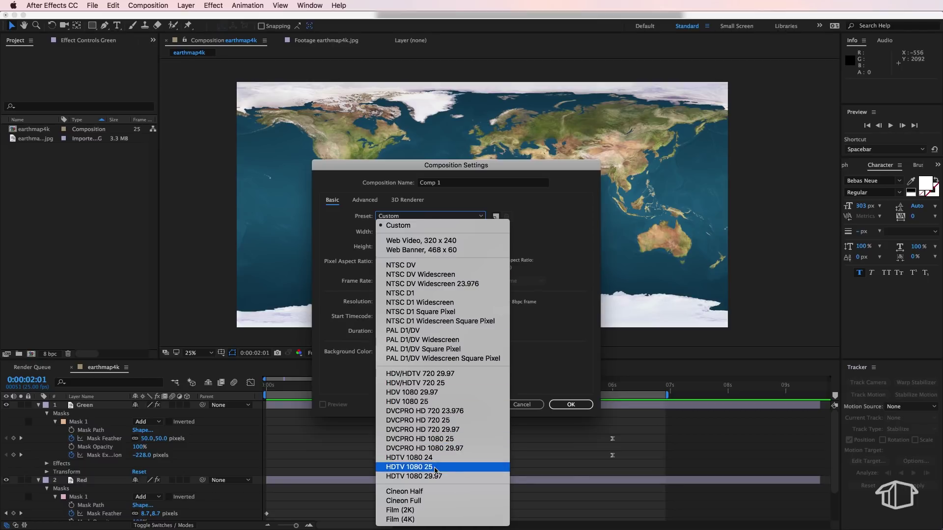
left_click(435, 471)
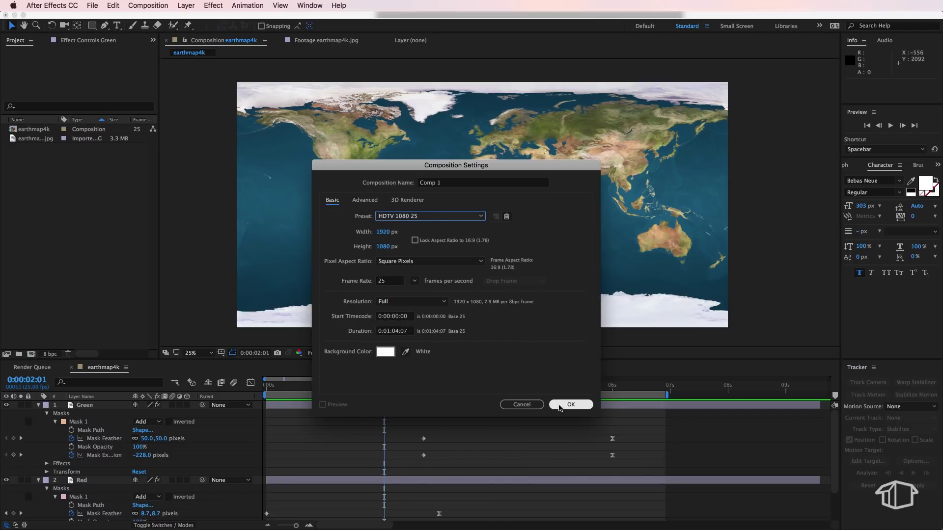
left_click(570, 404)
key("period")
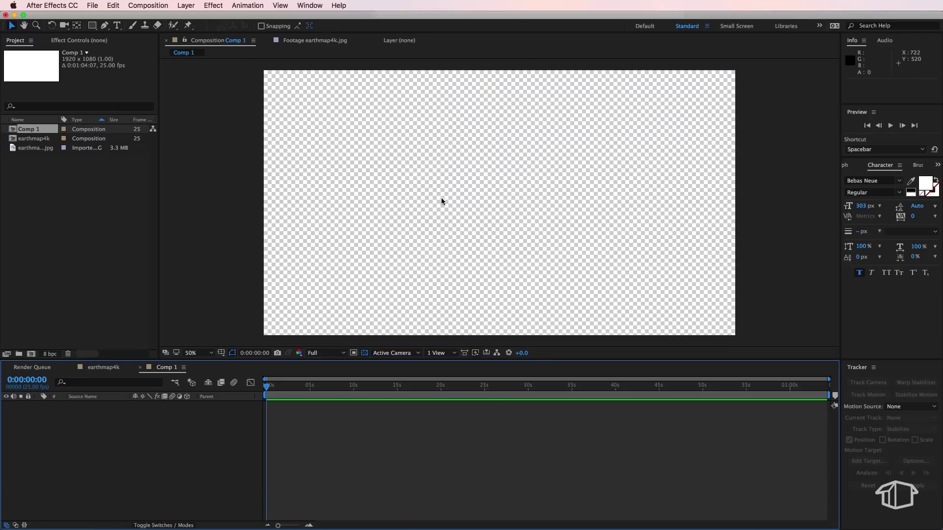
Step: Place the earthmap4k composition into Comp 1 and make it a 3D layer
left_click(88, 212)
left_click(33, 139)
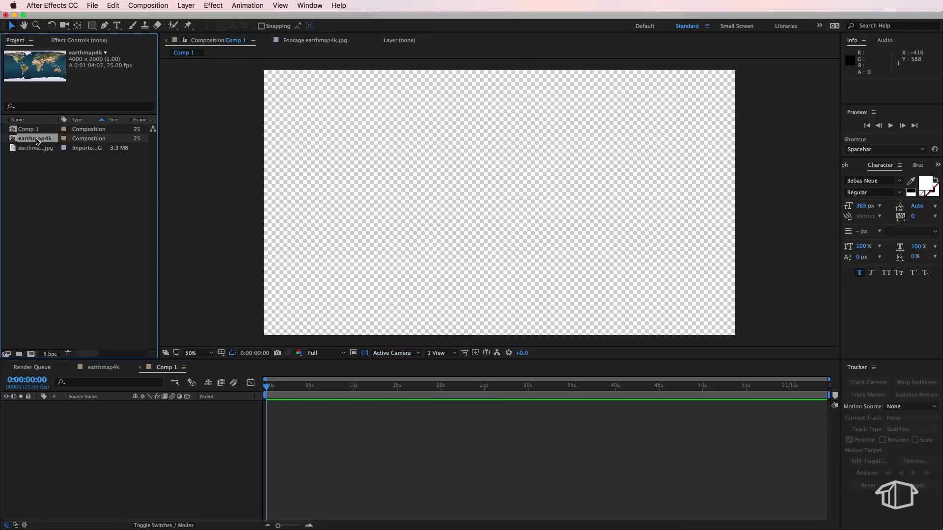
left_click_drag(38, 142, 101, 428)
left_click(96, 407)
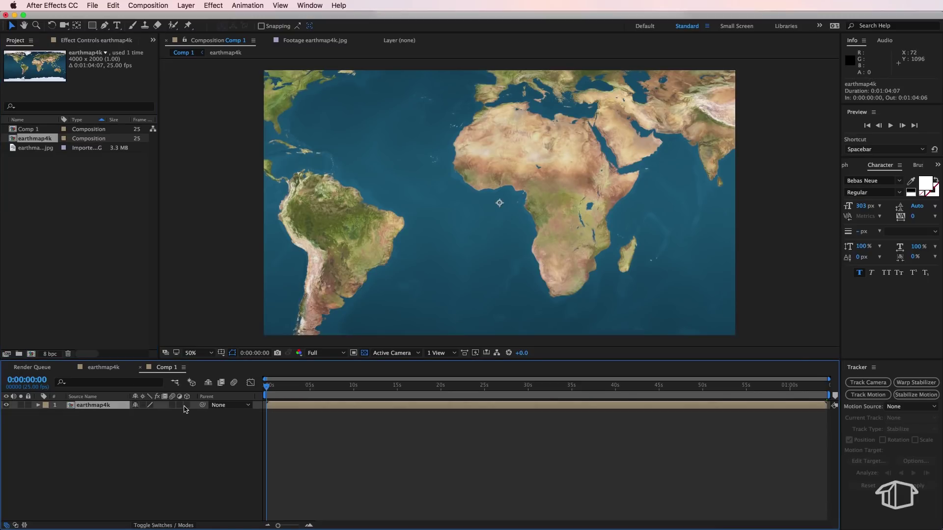
left_click(187, 406)
Step: Add a new Camera 1 using the 28mm preset
right_click(91, 425)
mouse_move(147, 426)
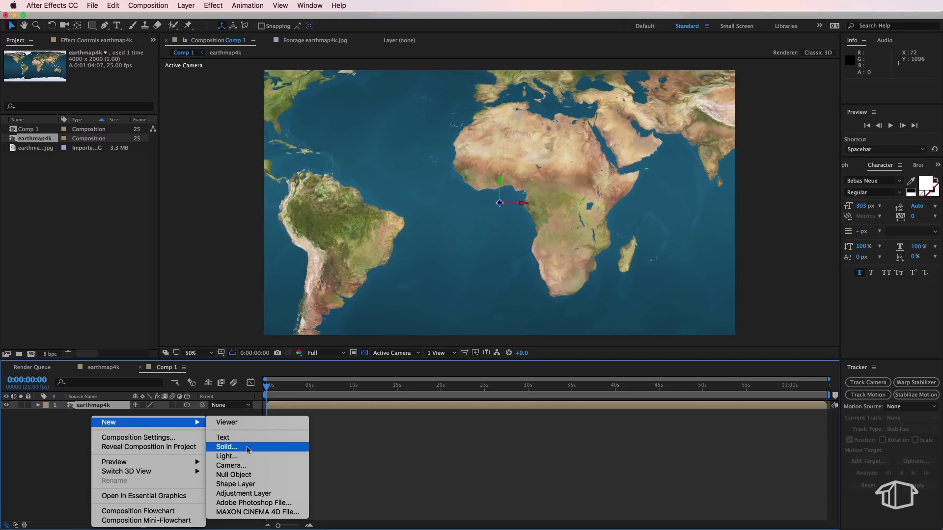
left_click(231, 465)
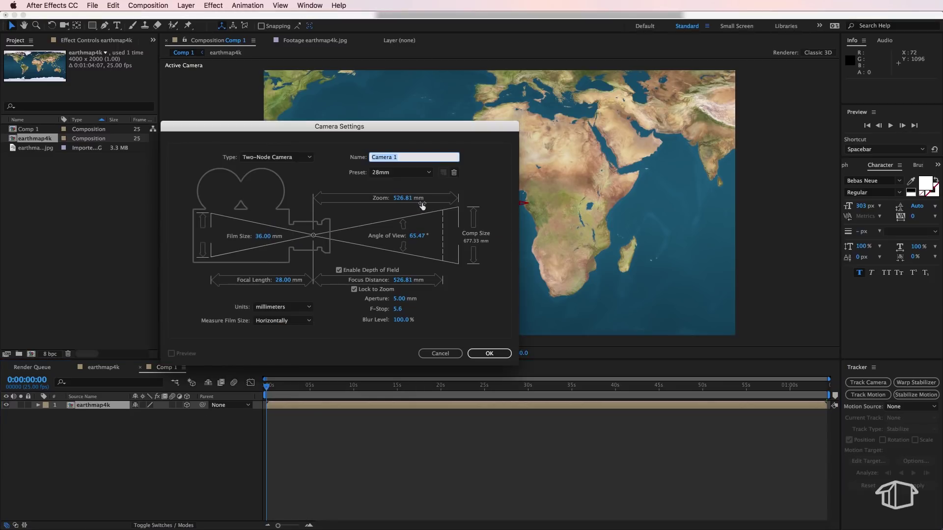
left_click(401, 172)
left_click(402, 176)
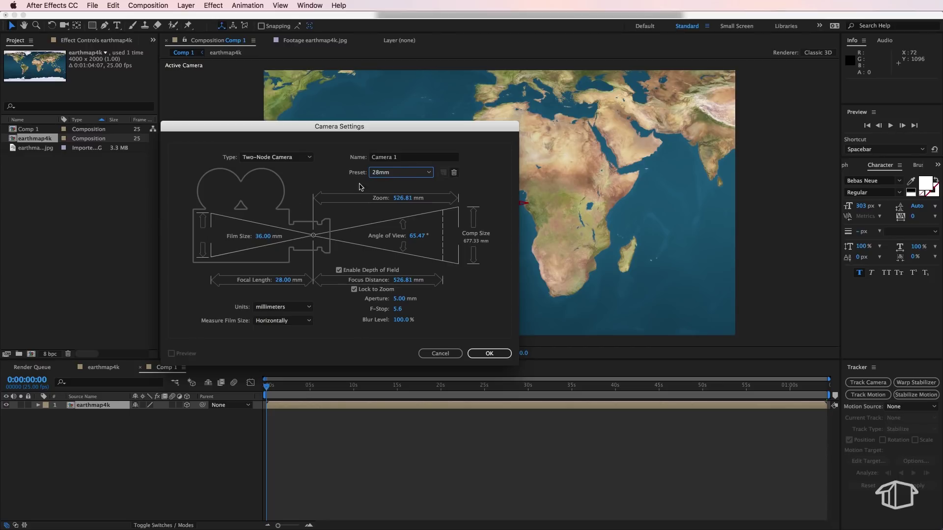
left_click(491, 354)
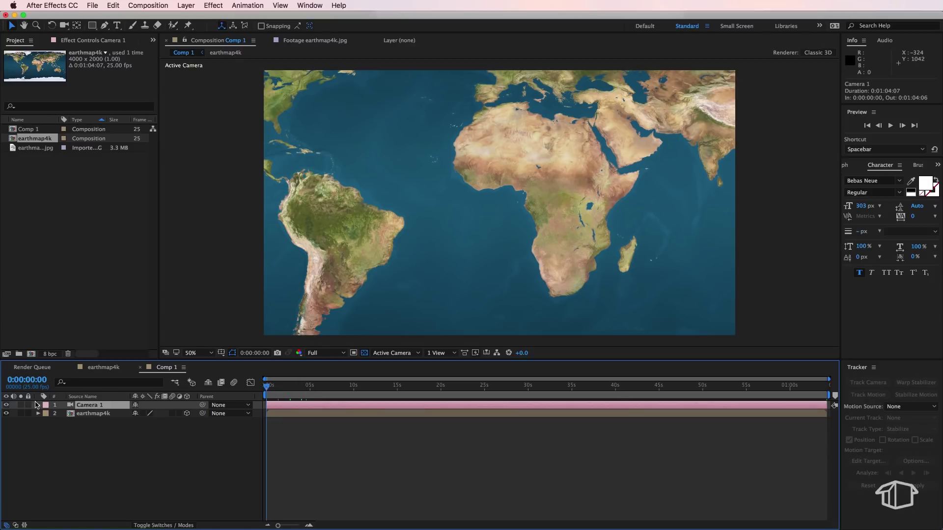
Step: Keyframe Camera 1's Point of Interest and Position at 0s, framing South America on the map rotated about 44°
left_click(37, 405)
left_click(46, 414)
left_click(63, 422)
left_click(63, 430)
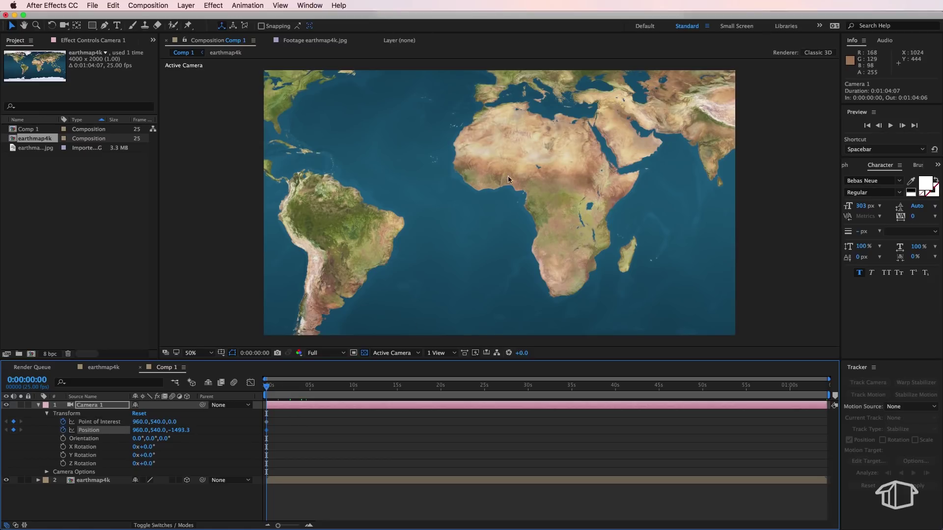
key("c")
left_click_drag(452, 210, 569, 231)
key("c")
left_click(285, 480)
key("w")
left_click_drag(665, 197, 613, 292)
left_click(289, 405)
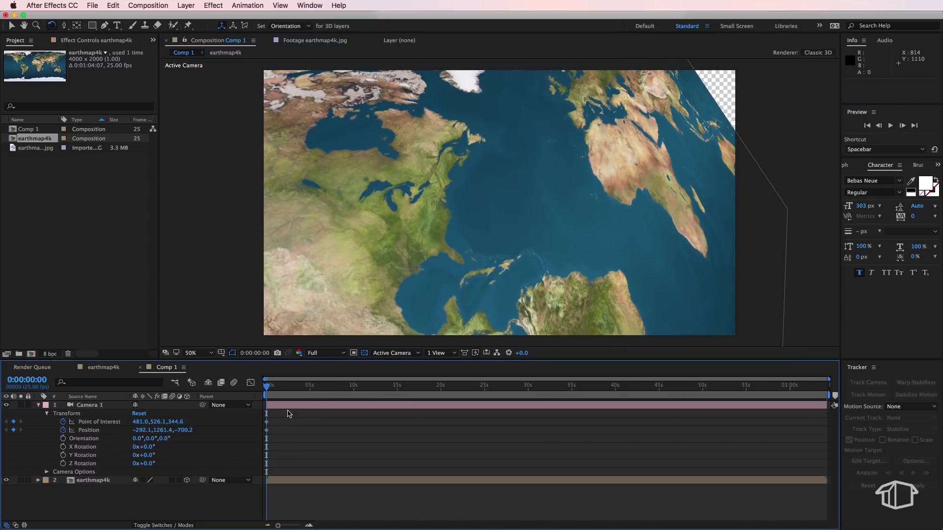
key("c")
key("c")
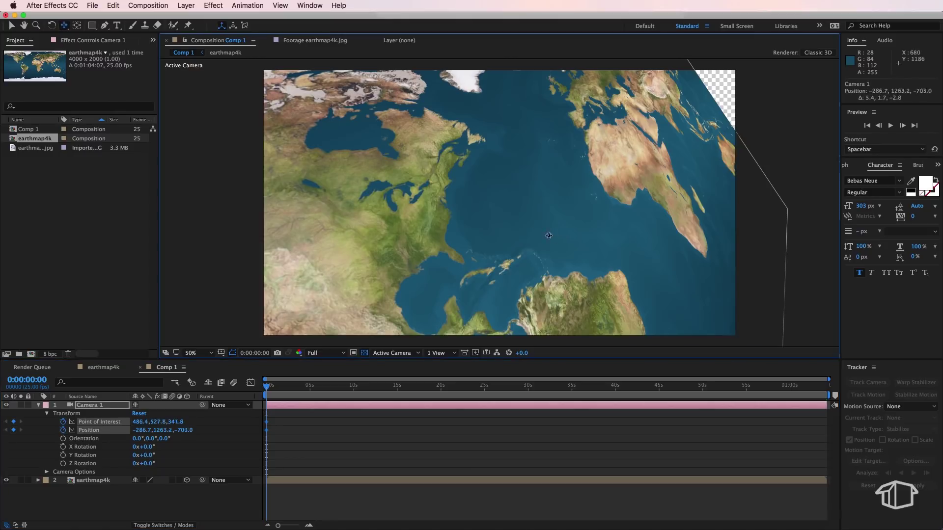
left_click_drag(555, 238, 567, 118)
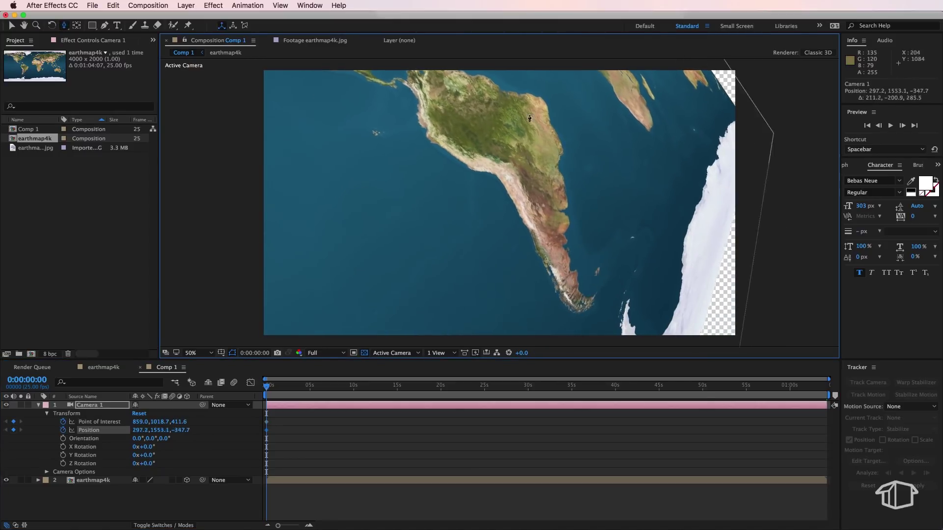
Step: Set the camera's end keyframe near 6 seconds framing Africa, then return to the start
key("c")
key("c")
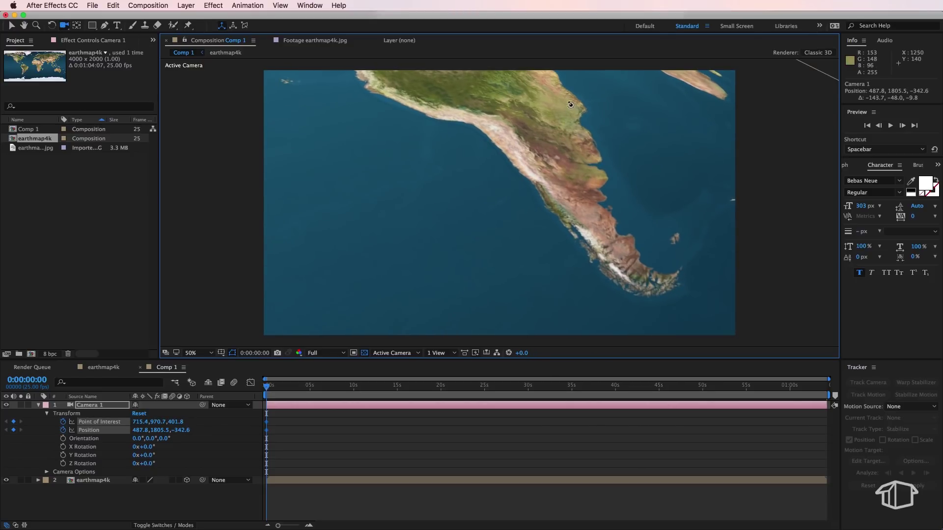
left_click_drag(269, 386, 322, 391)
key("c")
left_click_drag(594, 187, 512, 147)
key("c")
key("c")
key("c")
left_click(322, 386)
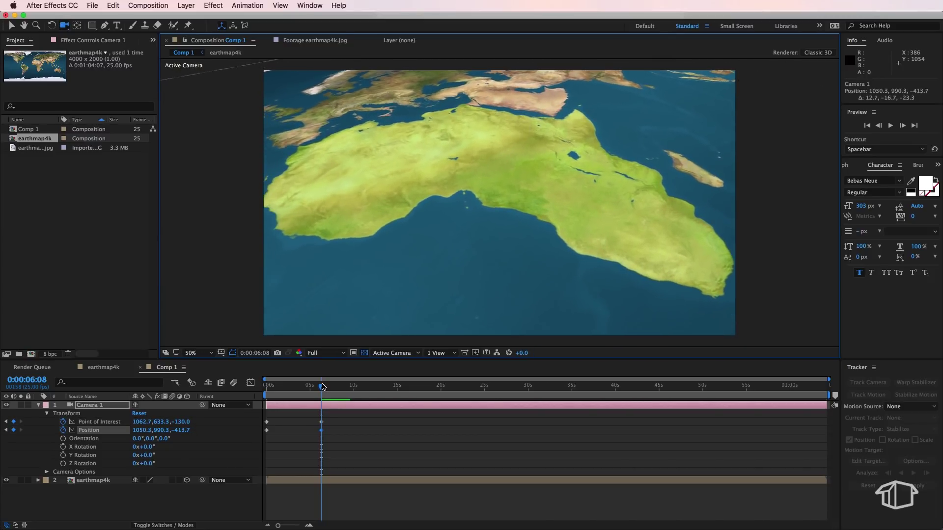
left_click_drag(323, 386, 255, 390)
Step: End the work area at the last keyframes, set Aperture 89.2 and Focus Distance 676.3, and preview
key("super+alt+b")
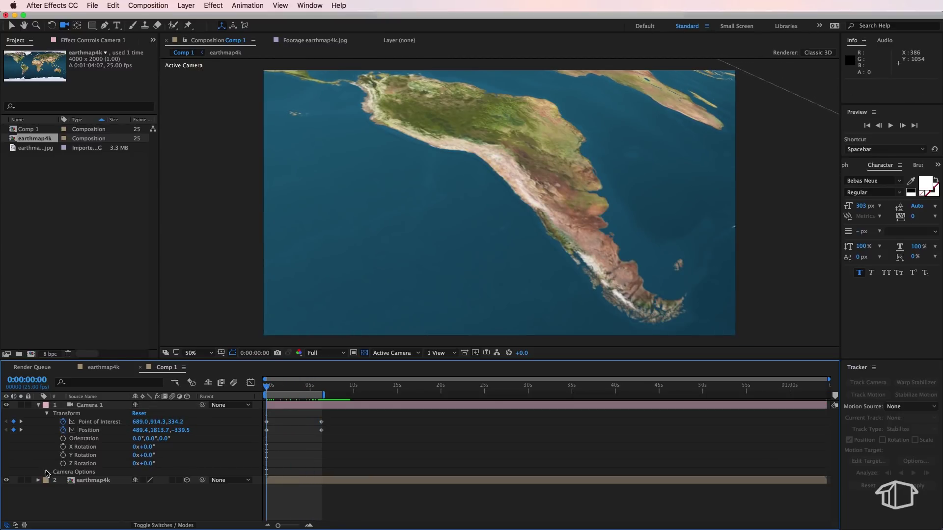
left_click(47, 472)
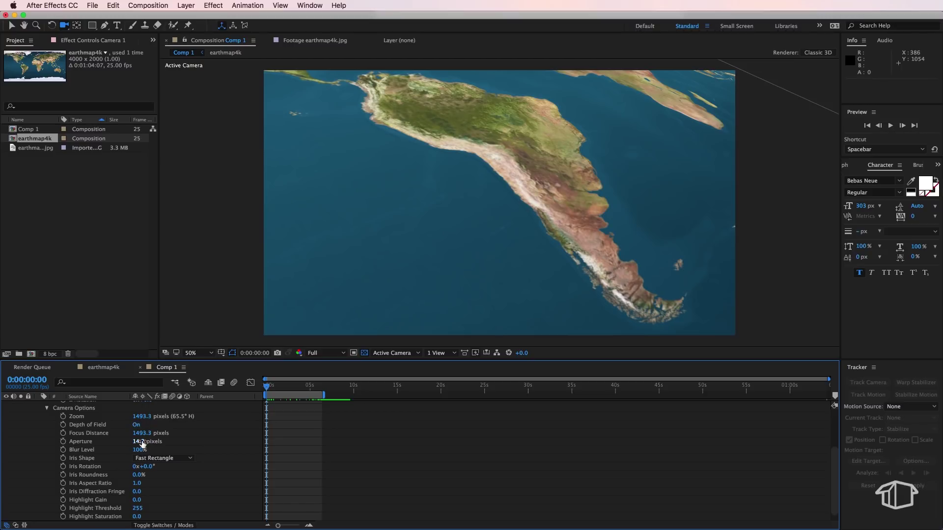
left_click_drag(140, 443, 184, 442)
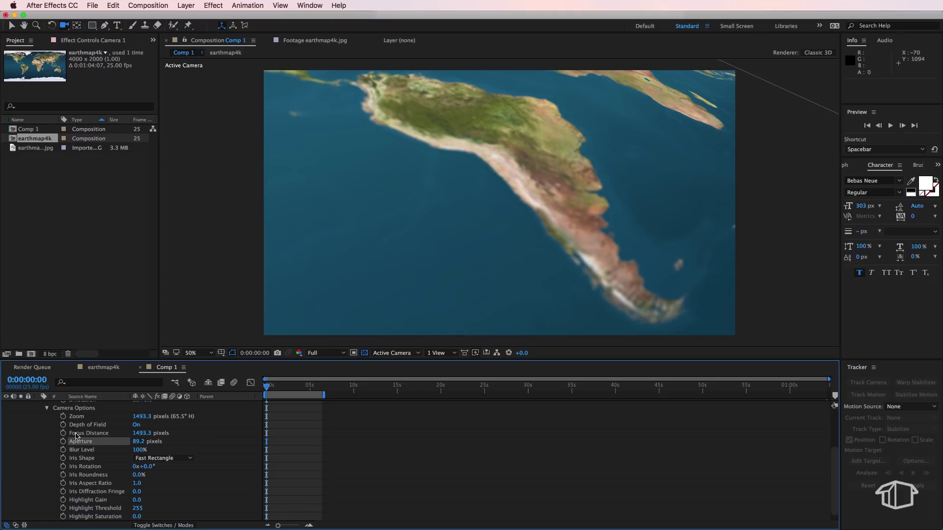
left_click_drag(146, 436, 79, 433)
key("space")
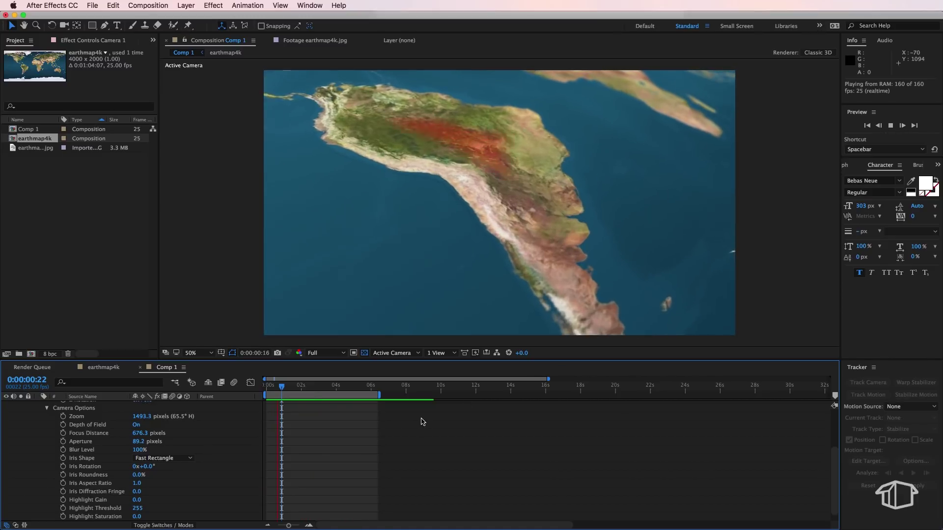
left_click(285, 388)
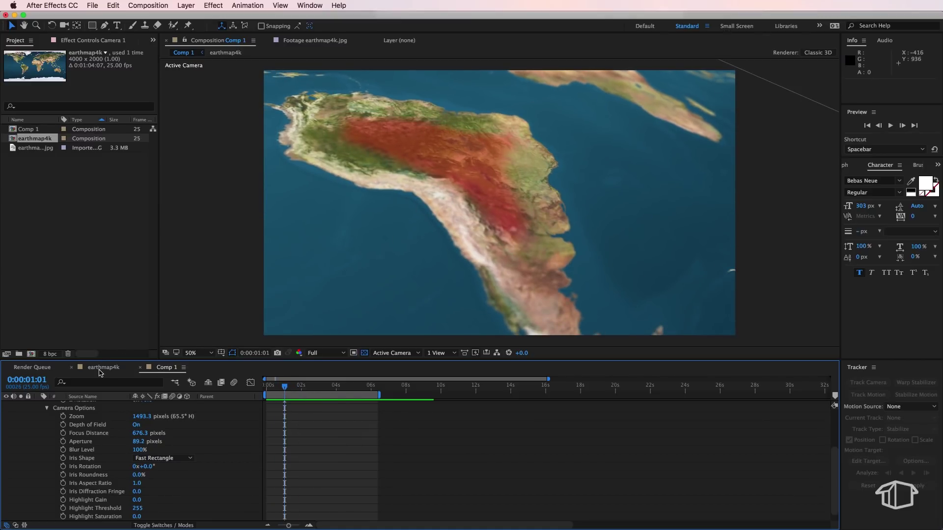
Step: In earthmap4k, add a 'RED MAP' text layer, moved onto South America and scaled to 67%
left_click(104, 371)
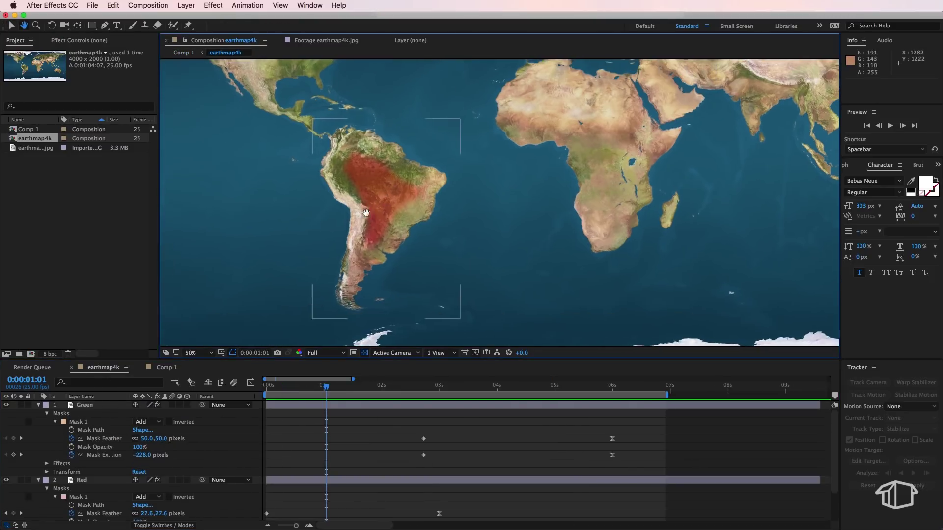
right_click(16, 418)
mouse_move(98, 423)
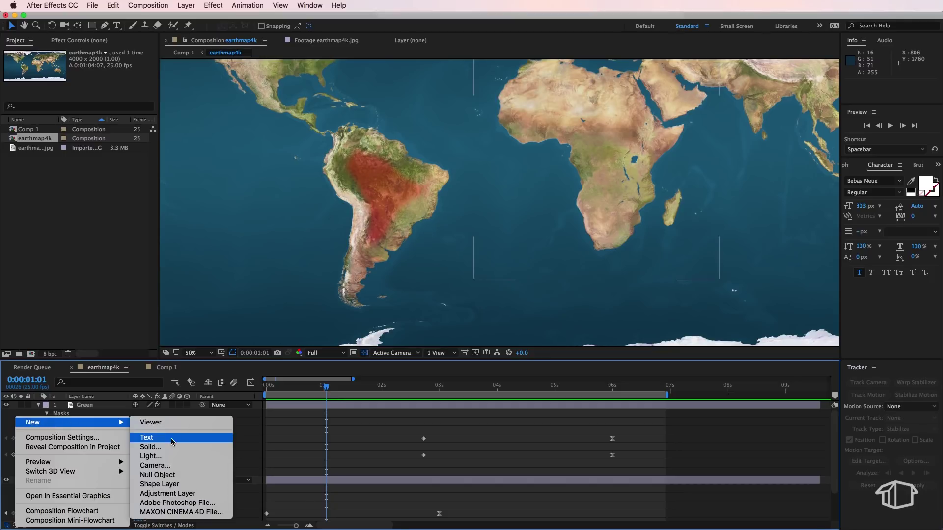
left_click(147, 437)
type("RED MAP")
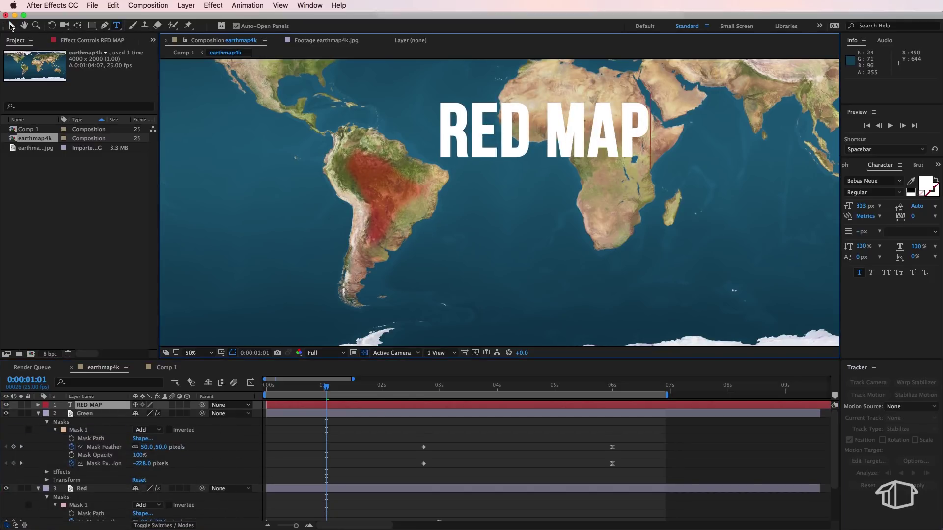
left_click(11, 26)
left_click_drag(540, 133, 354, 183)
left_click_drag(466, 156, 389, 188)
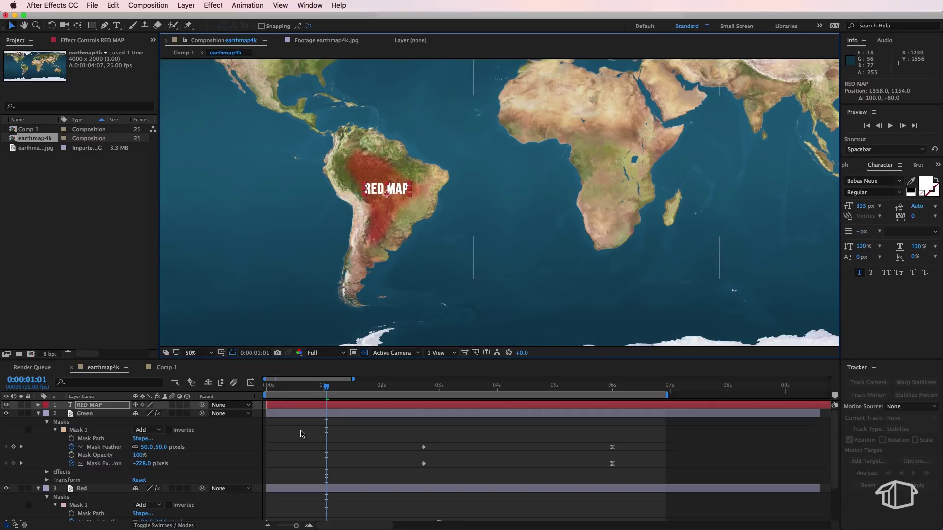
Step: Play Comp 1's camera fly-over from about 1 second to check the RED MAP label
left_click(283, 389)
key("space")
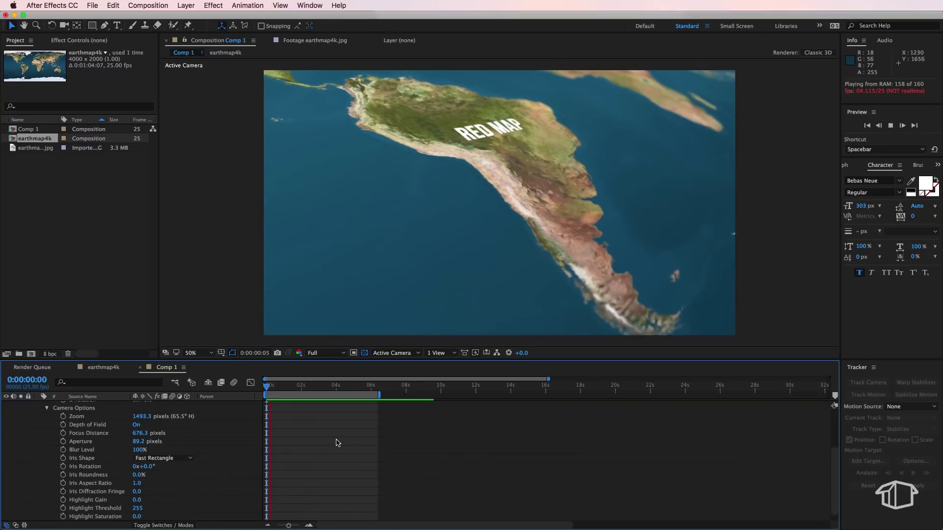